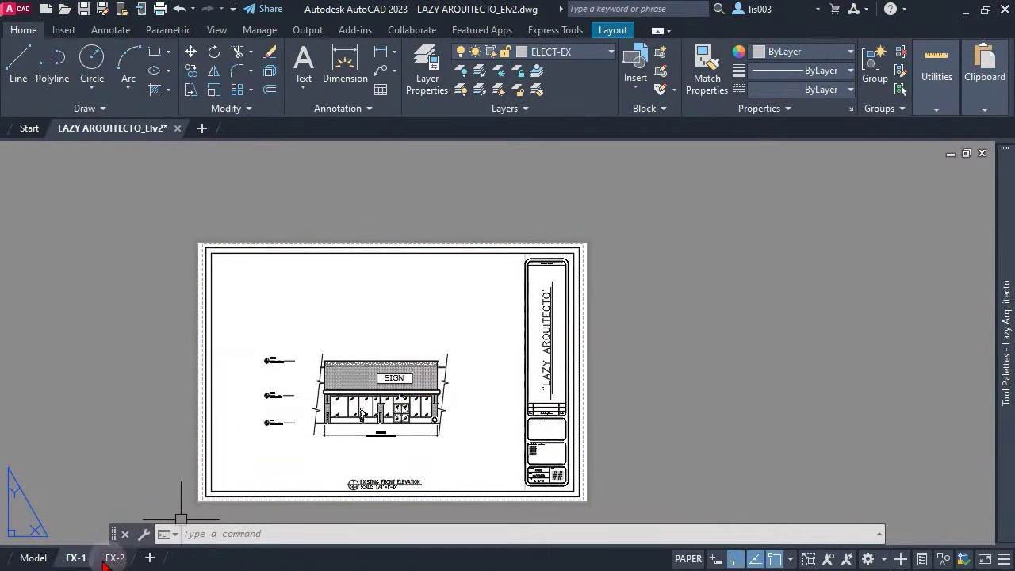
Look over the storefront elevation in model space, then pan and zoom around the EX-1 layout sheet
{"action": "left_click", "coordinate": [33, 557]}
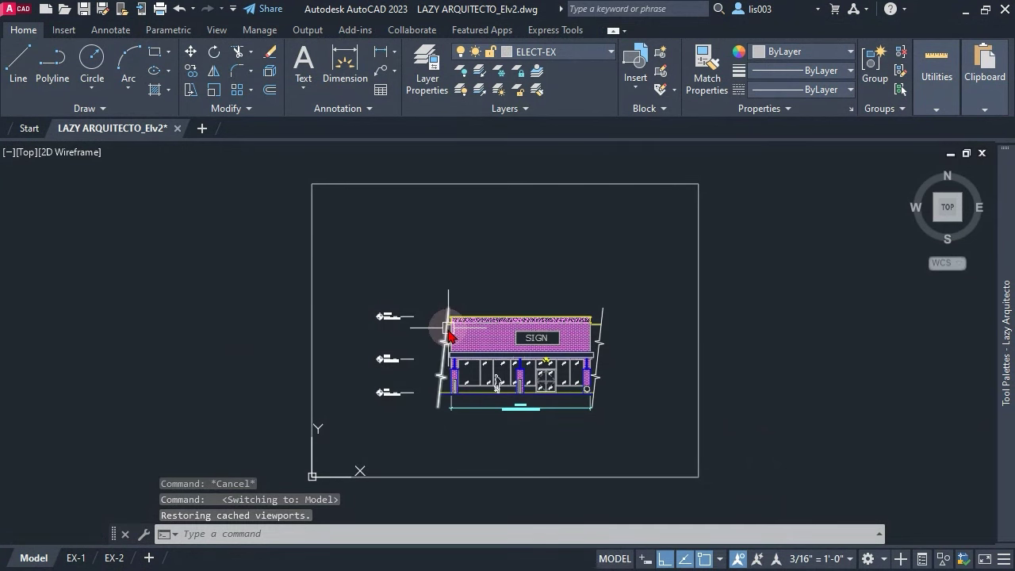
{"action": "scroll", "coordinate": [508, 356], "scroll_direction": "up", "scroll_amount": 4}
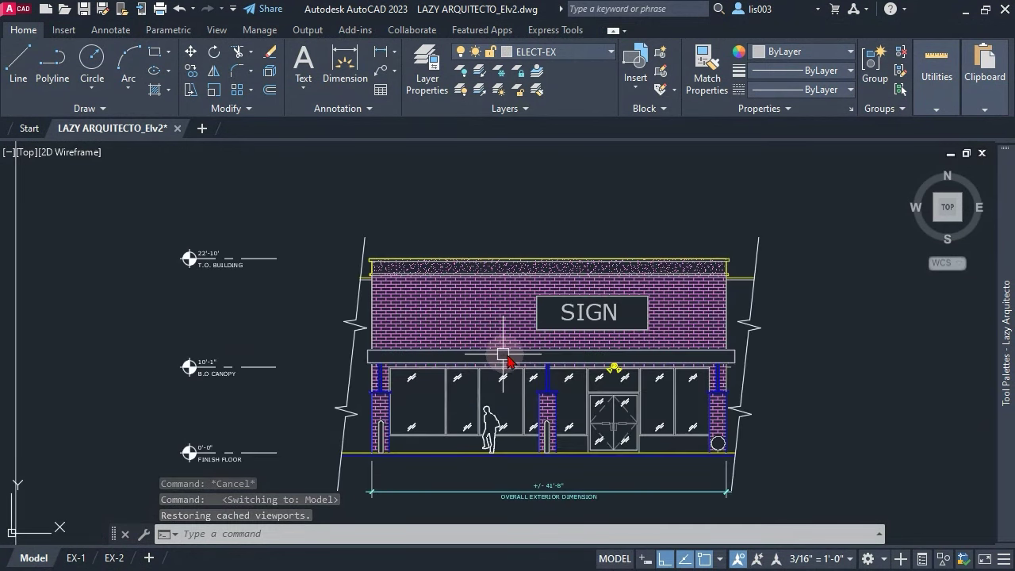
{"action": "left_click", "coordinate": [75, 558]}
{"action": "middle_click_drag", "start_coordinate": [328, 442], "coordinate": [381, 407]}
{"action": "scroll", "coordinate": [444, 396], "scroll_direction": "up", "scroll_amount": 4}
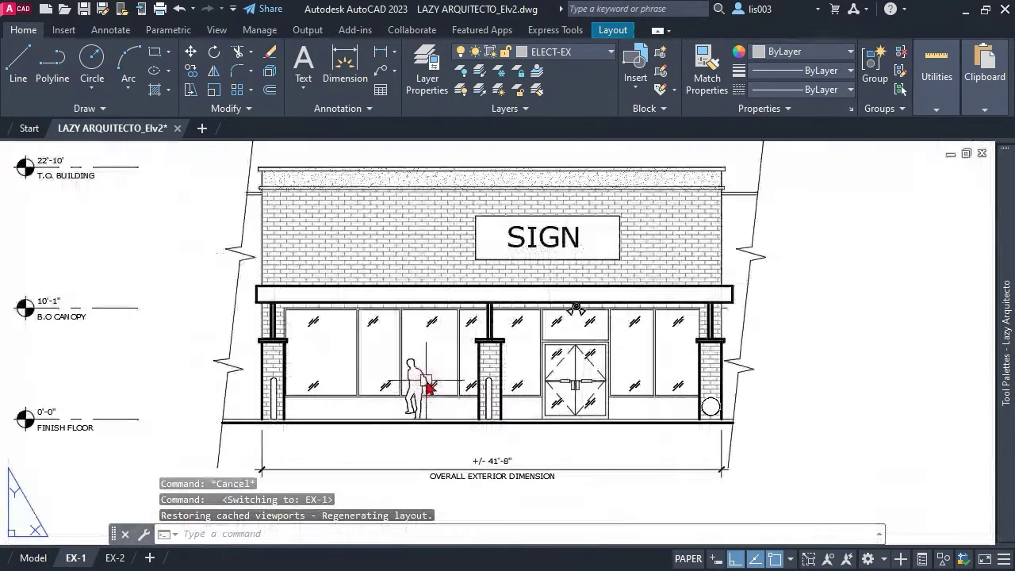
{"action": "scroll", "coordinate": [516, 351], "scroll_direction": "up", "scroll_amount": 2}
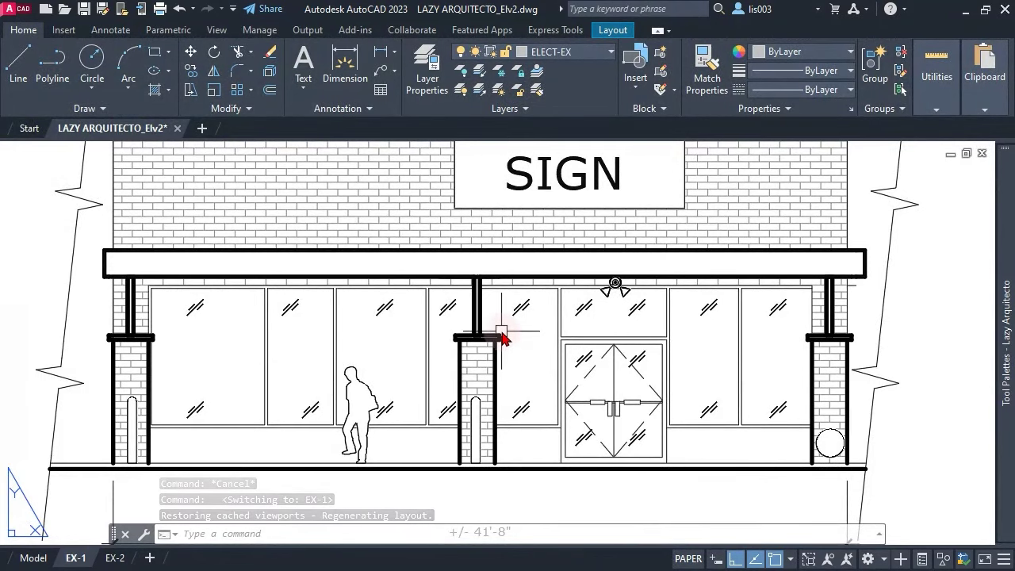
{"action": "scroll", "coordinate": [502, 337], "scroll_direction": "up", "scroll_amount": 2}
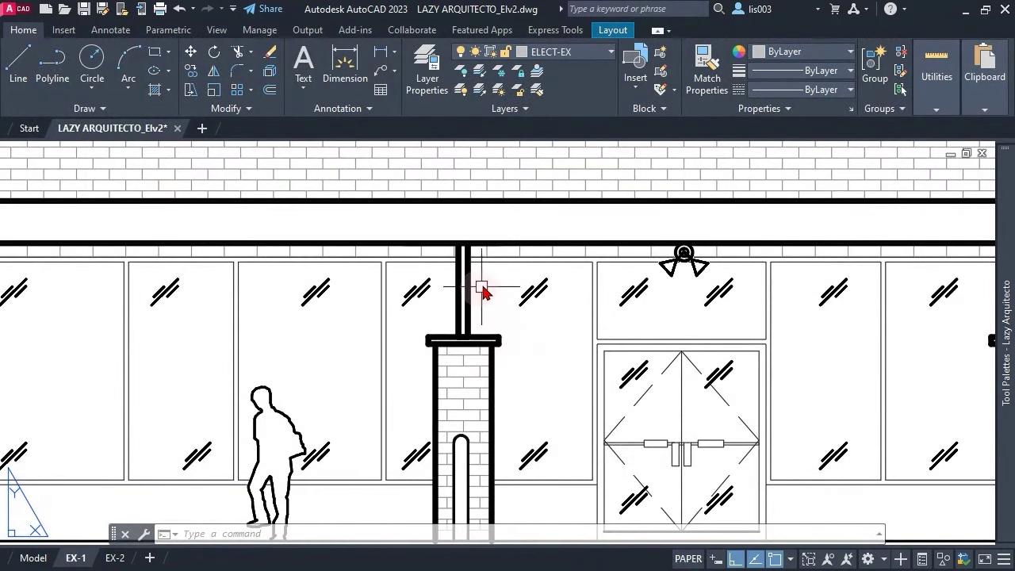
{"action": "scroll", "coordinate": [493, 268], "scroll_direction": "up", "scroll_amount": 2}
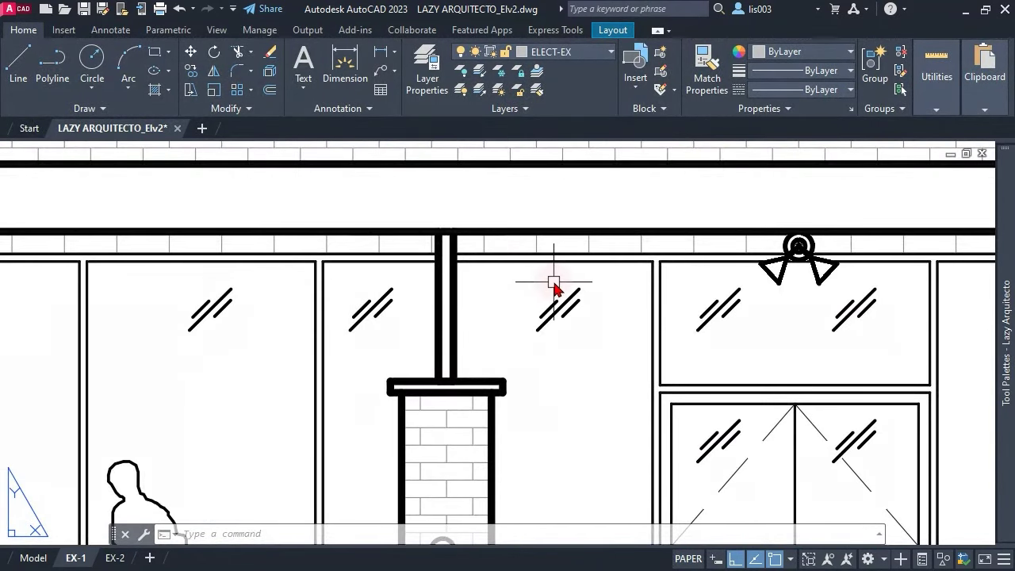
{"action": "scroll", "coordinate": [554, 287], "scroll_direction": "down", "scroll_amount": 5}
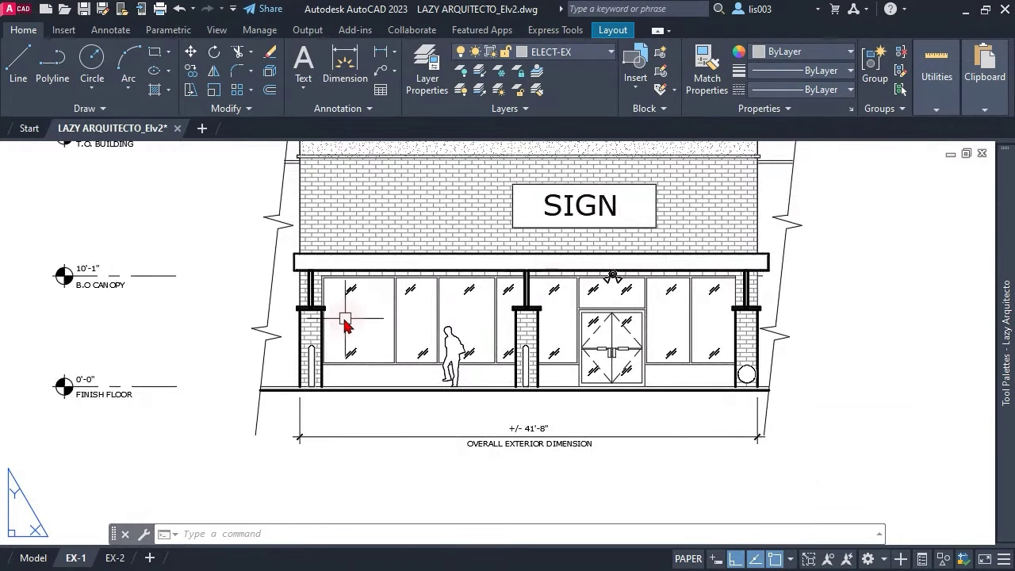
{"action": "scroll", "coordinate": [316, 291], "scroll_direction": "up", "scroll_amount": 6}
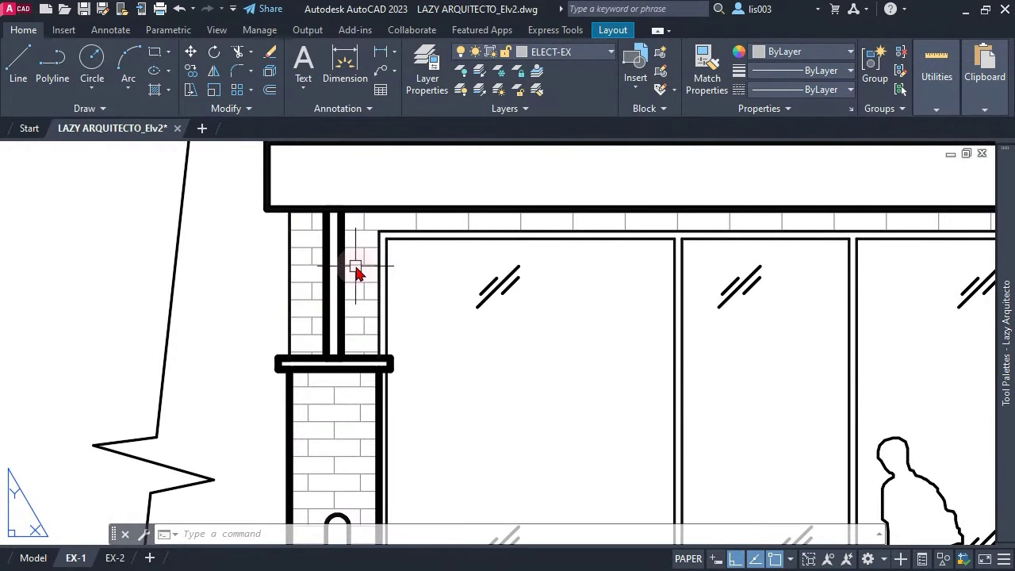
{"action": "scroll", "coordinate": [179, 382], "scroll_direction": "down", "scroll_amount": 6}
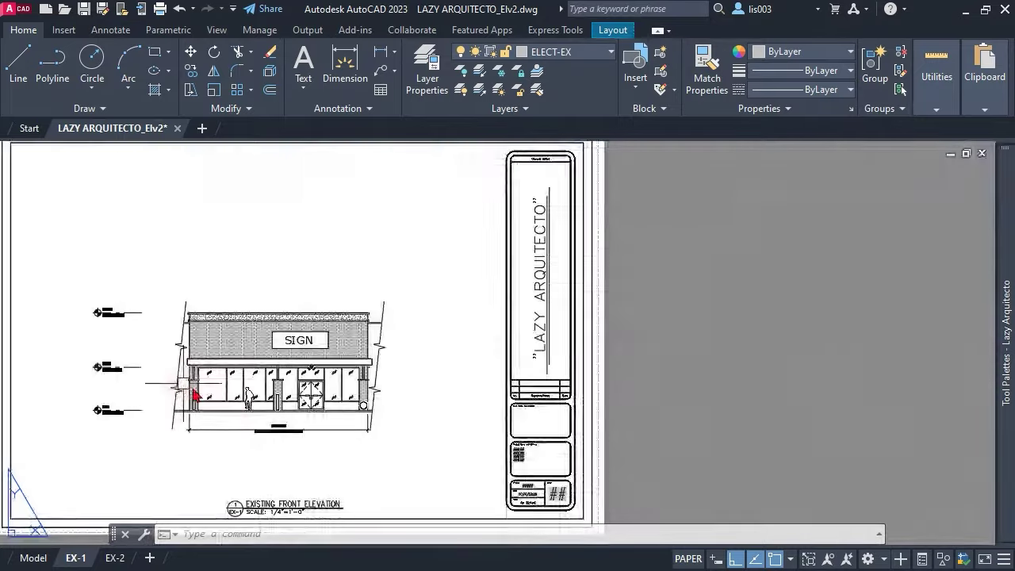
Switch to the EX-2 layout and zoom in on its sheet
{"action": "left_click", "coordinate": [115, 558]}
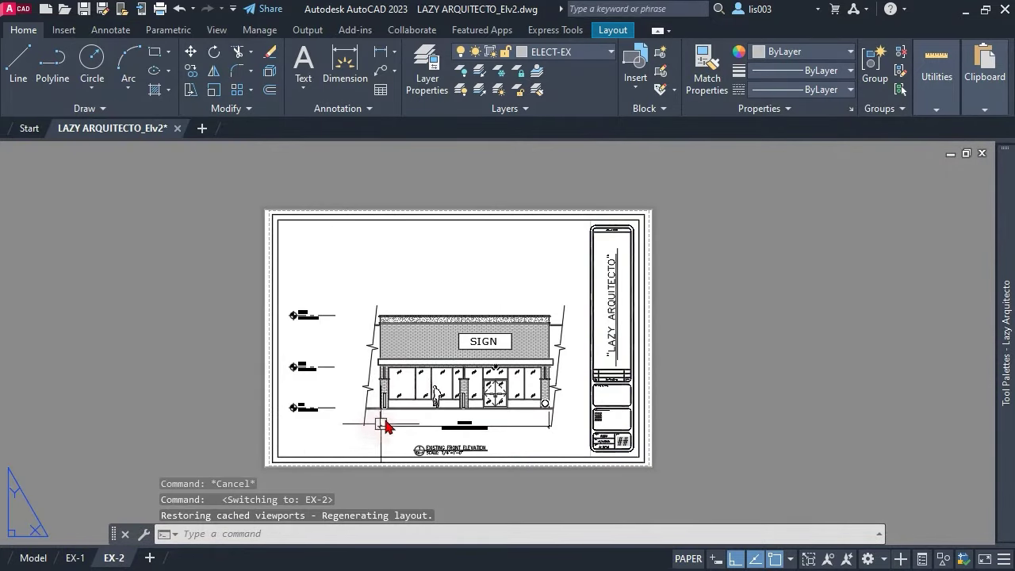
{"action": "scroll", "coordinate": [401, 407], "scroll_direction": "up", "scroll_amount": 4}
{"action": "scroll", "coordinate": [544, 405], "scroll_direction": "down", "scroll_amount": 4}
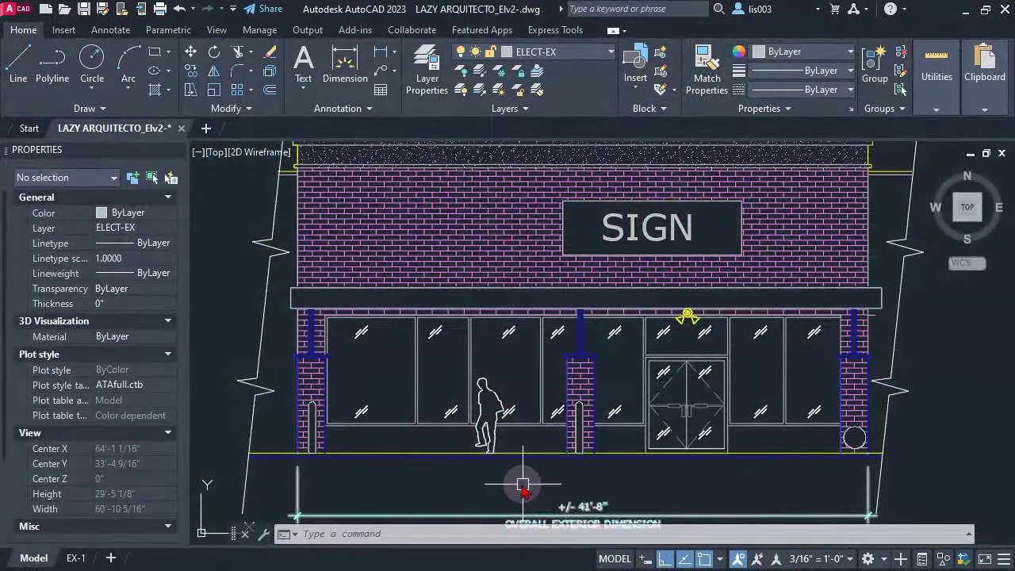
Close the Properties palette and bring the EX-1 sheet into view, panned to the right
{"action": "scroll", "coordinate": [520, 486], "scroll_direction": "down", "scroll_amount": 2}
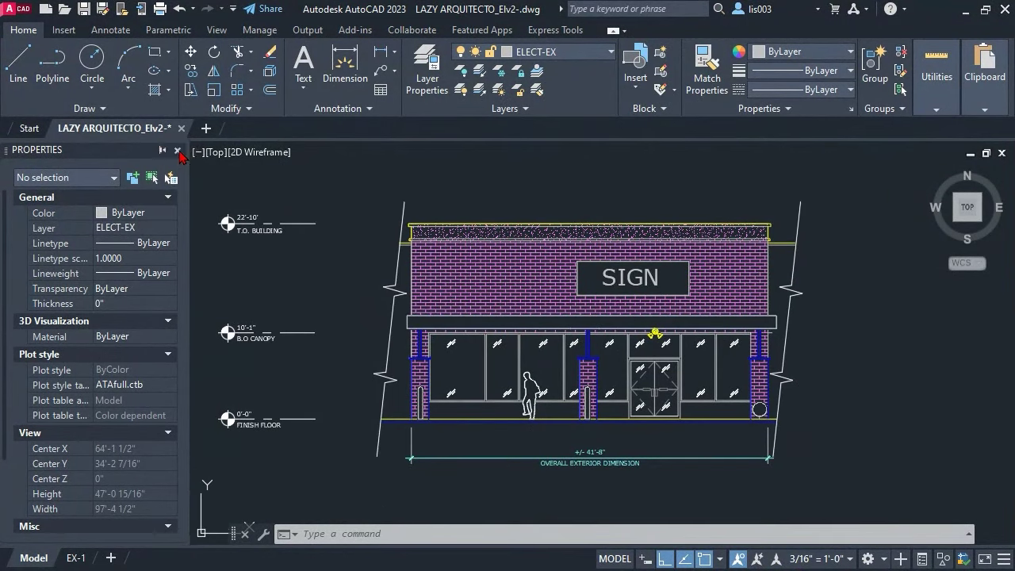
{"action": "left_click", "coordinate": [181, 150]}
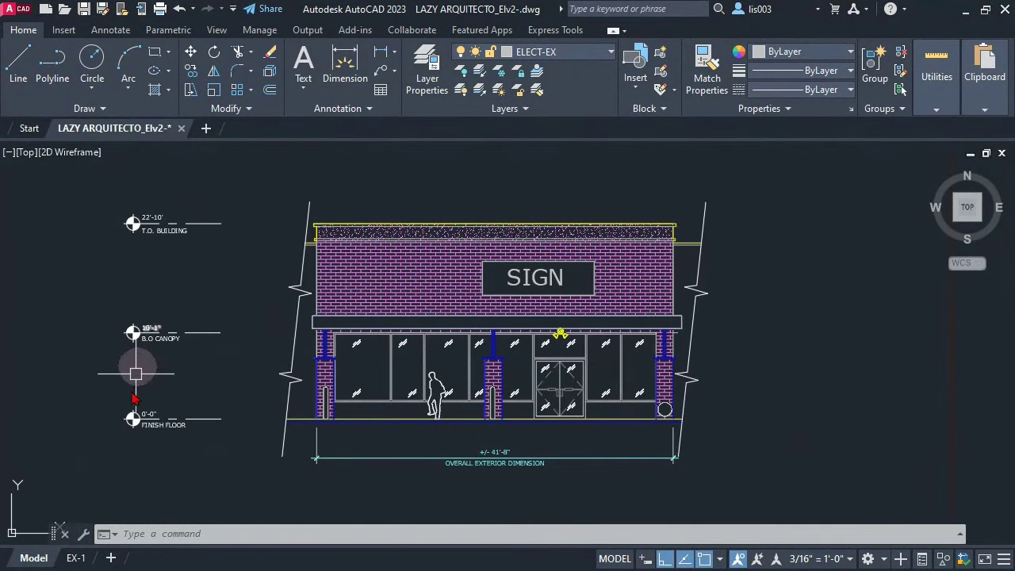
{"action": "left_click", "coordinate": [75, 558]}
{"action": "middle_click_drag", "start_coordinate": [419, 373], "coordinate": [545, 363]}
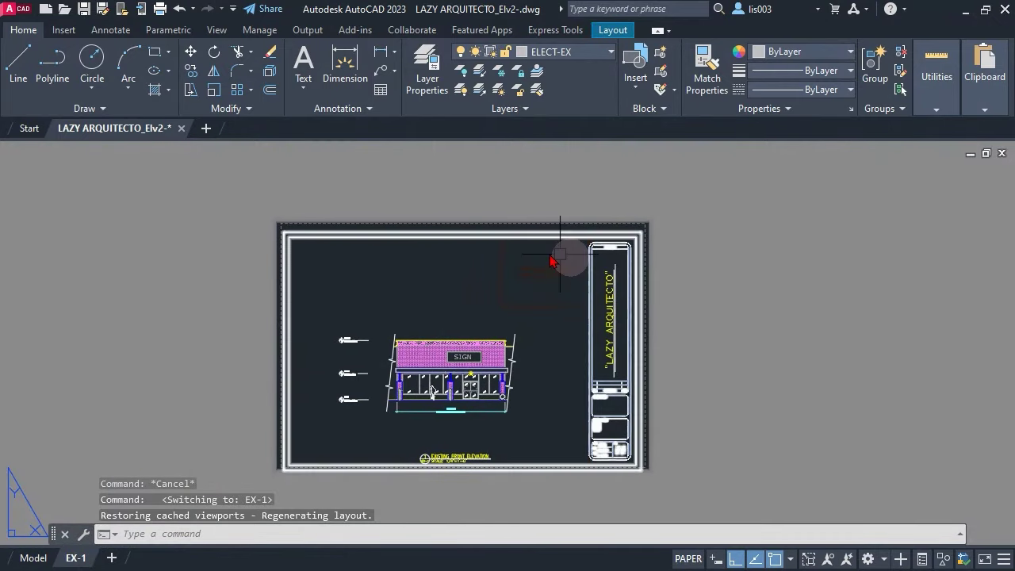
{"action": "scroll", "coordinate": [335, 404], "scroll_direction": "up", "scroll_amount": 2}
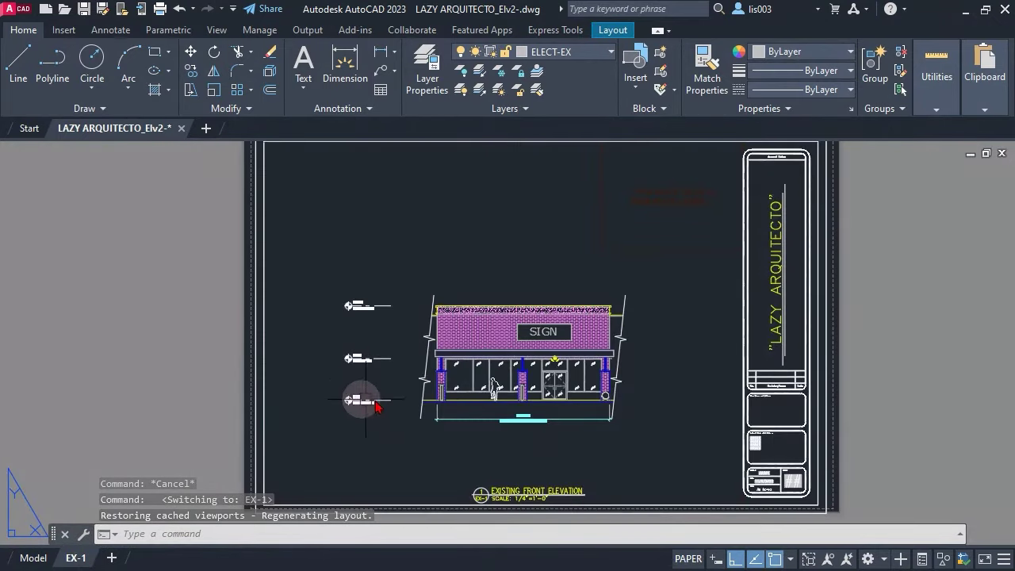
{"action": "mouse_move", "coordinate": [425, 404]}
{"action": "middle_mouse_down"}
{"action": "mouse_move", "coordinate": [741, 385]}
{"action": "mouse_move", "coordinate": [574, 292]}
{"action": "mouse_move", "coordinate": [722, 335]}
{"action": "mouse_move", "coordinate": [624, 317]}
{"action": "middle_mouse_up"}
Preview the EX-1 plot with PREVIEW, zoom around it, then exit to model space
{"action": "scroll", "coordinate": [631, 321], "scroll_direction": "down", "scroll_amount": 2}
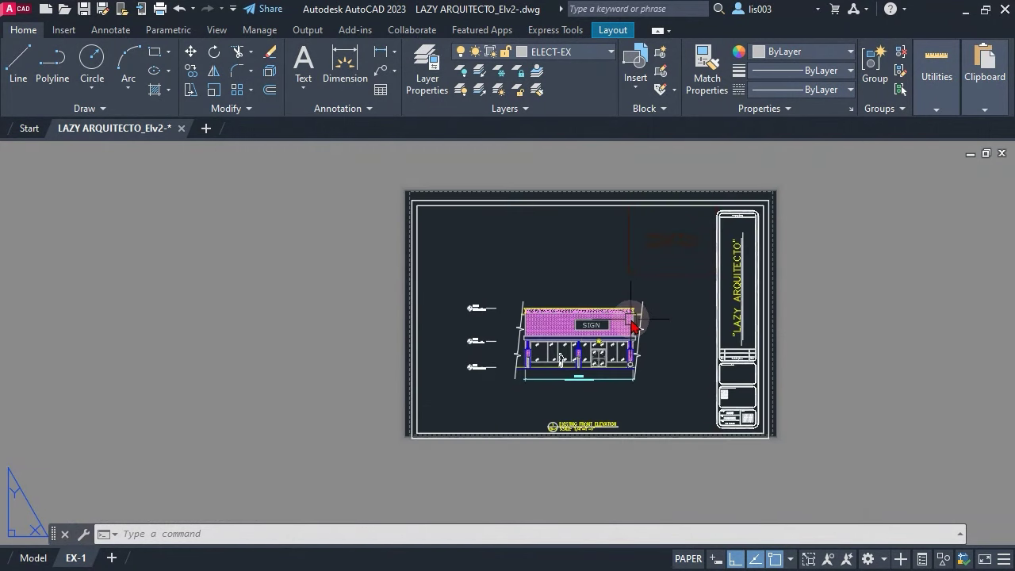
{"action": "type", "text": "pre"}
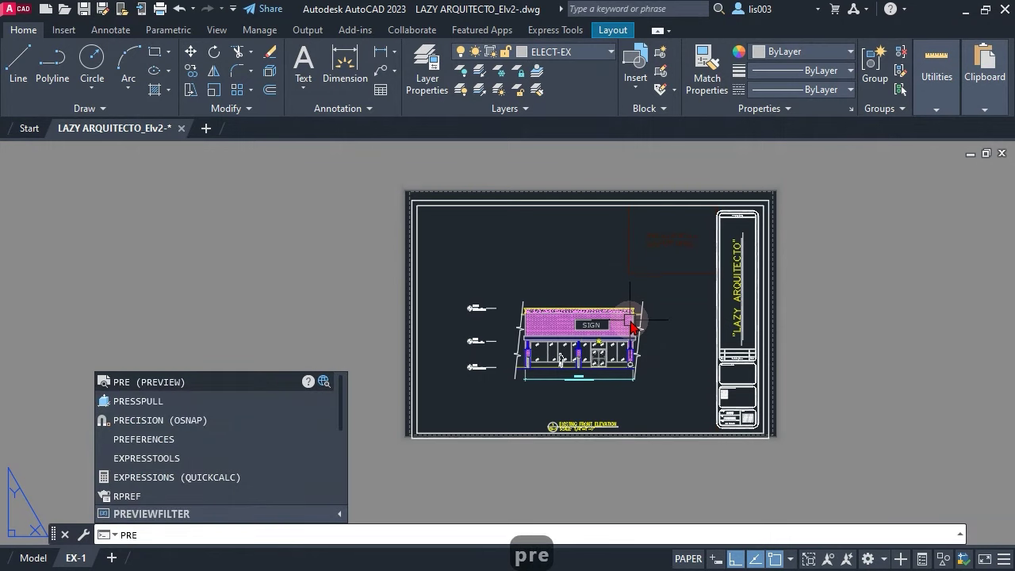
{"action": "key", "text": "Return"}
{"action": "scroll", "coordinate": [494, 356], "scroll_direction": "up", "scroll_amount": 5}
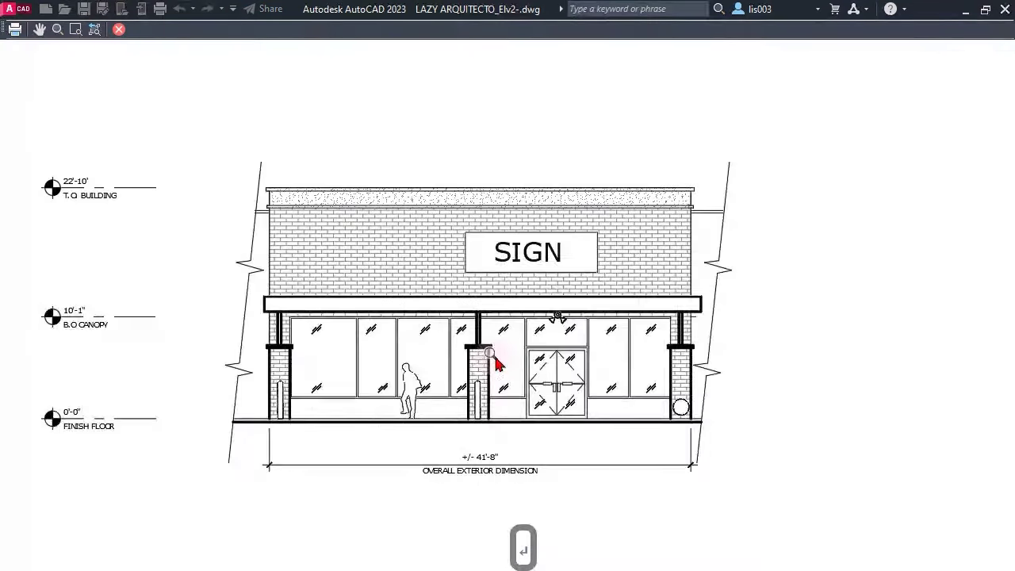
{"action": "scroll", "coordinate": [512, 333], "scroll_direction": "up", "scroll_amount": 4}
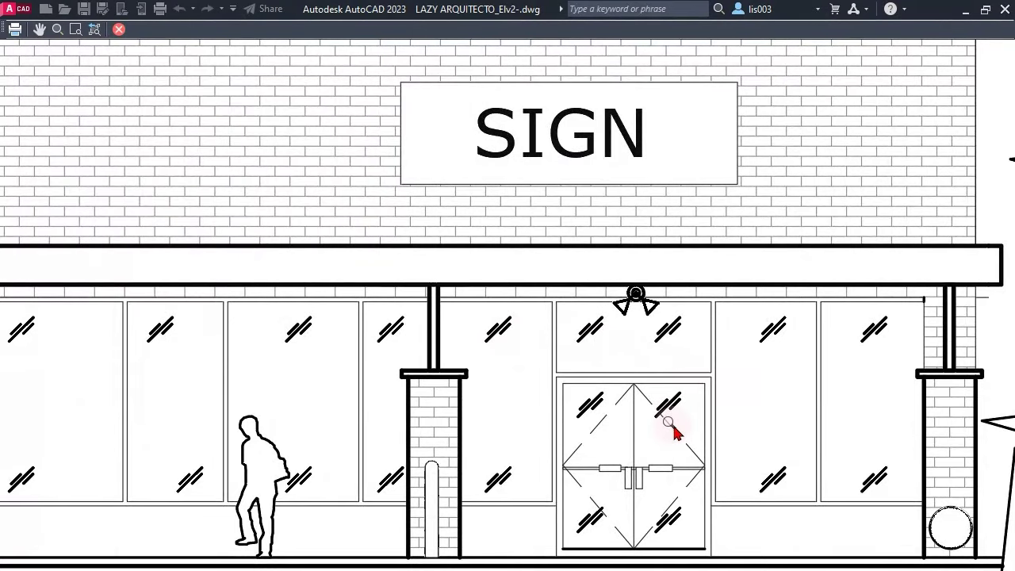
{"action": "scroll", "coordinate": [672, 431], "scroll_direction": "down", "scroll_amount": 6}
{"action": "key", "text": "Escape"}
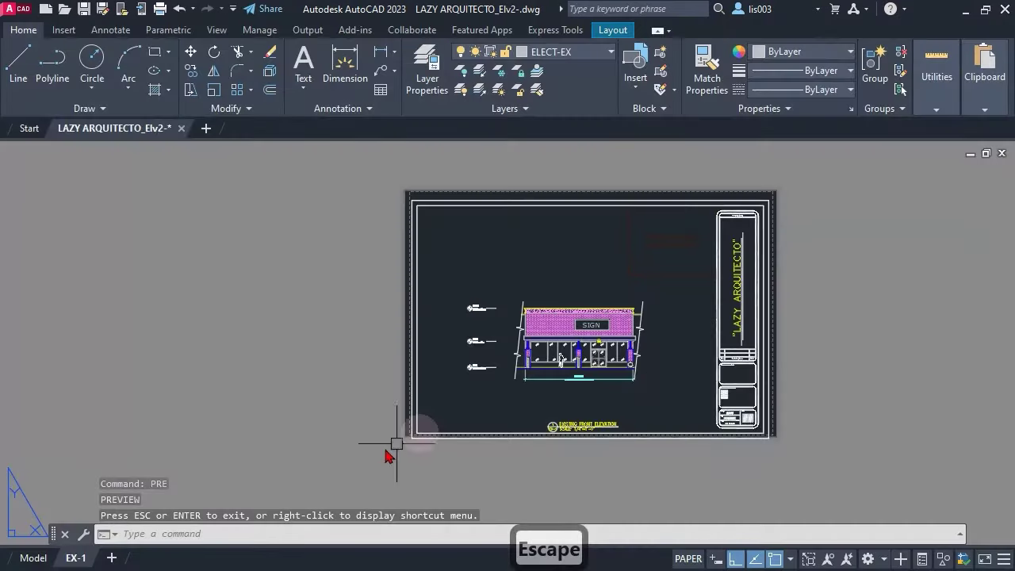
{"action": "left_click", "coordinate": [31, 558]}
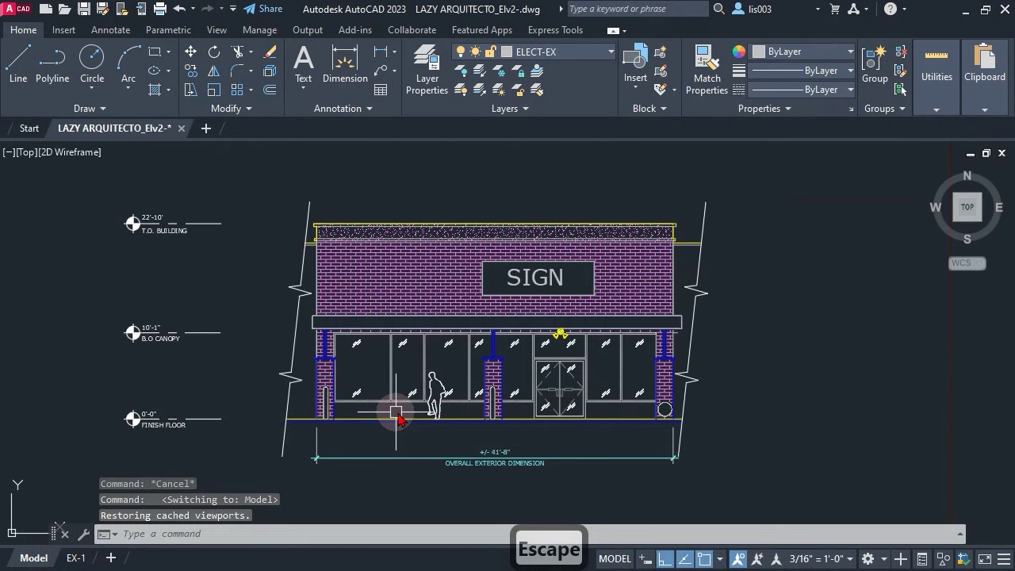
Return to the EX-1 layout and pan and zoom around its sheet and title block
{"action": "scroll", "coordinate": [396, 412], "scroll_direction": "up", "scroll_amount": 2}
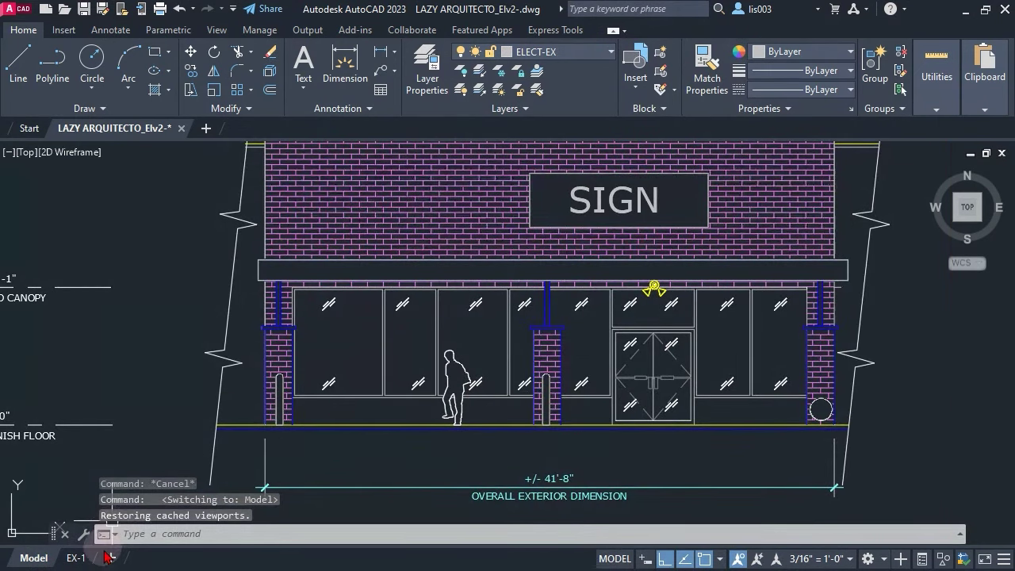
{"action": "left_click", "coordinate": [76, 558]}
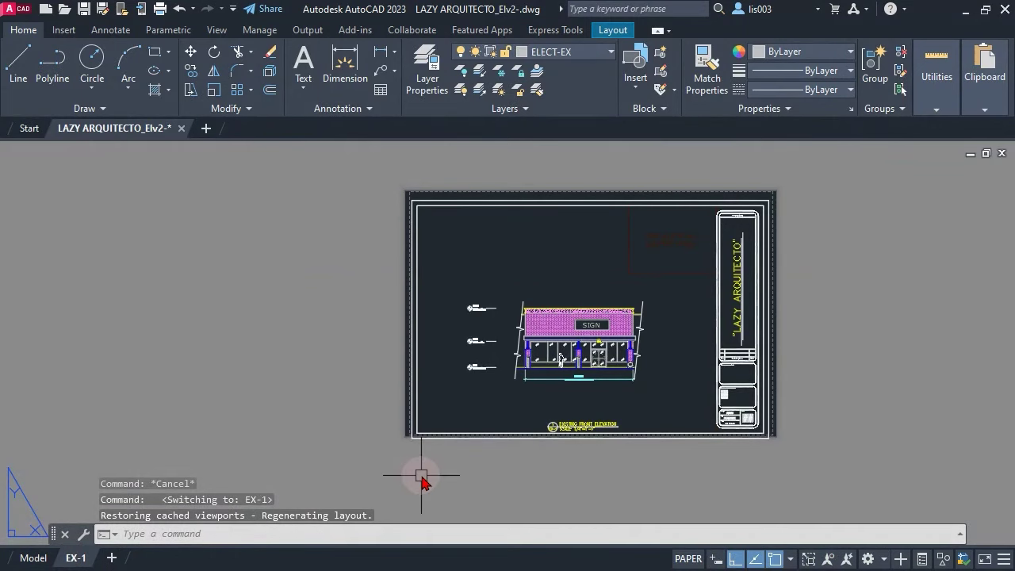
{"action": "middle_click_drag", "start_coordinate": [422, 478], "coordinate": [391, 483]}
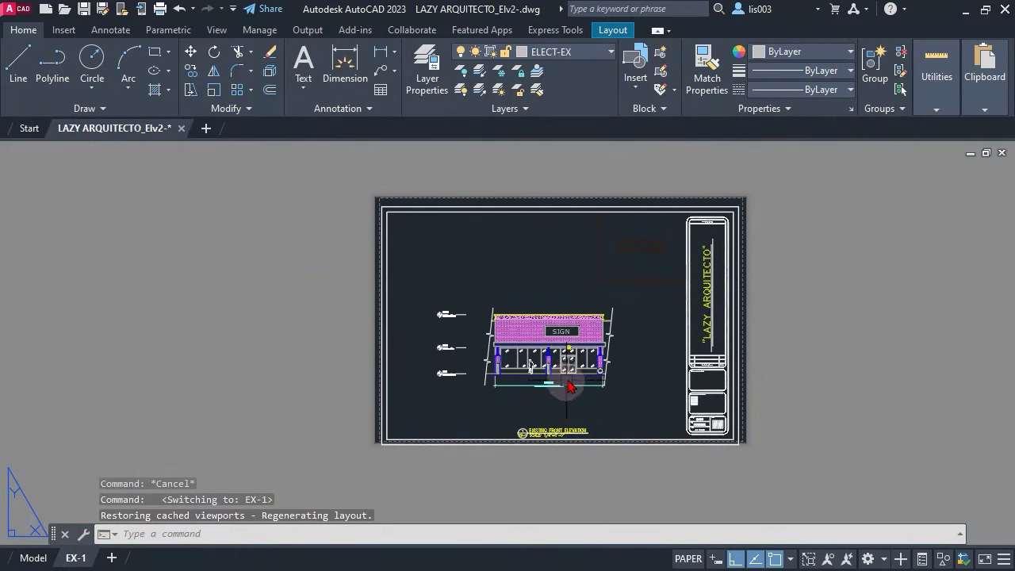
{"action": "scroll", "coordinate": [569, 386], "scroll_direction": "up", "scroll_amount": 2}
{"action": "scroll", "coordinate": [568, 385], "scroll_direction": "up", "scroll_amount": 2}
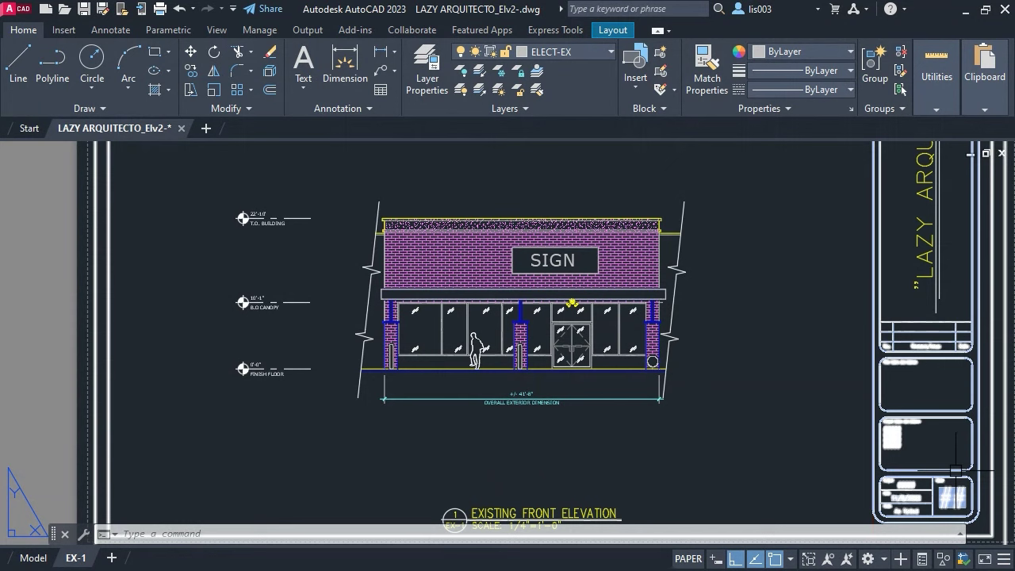
{"action": "scroll", "coordinate": [513, 434], "scroll_direction": "down", "scroll_amount": 2}
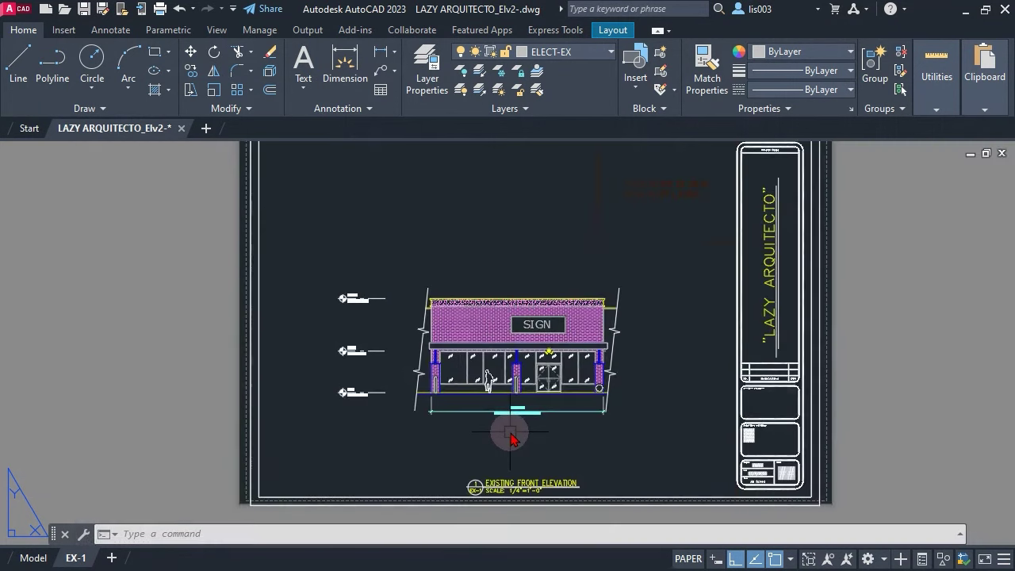
Open the Page Setup Manager from the EX-1 tab's right-click menu
{"action": "right_click", "coordinate": [79, 559]}
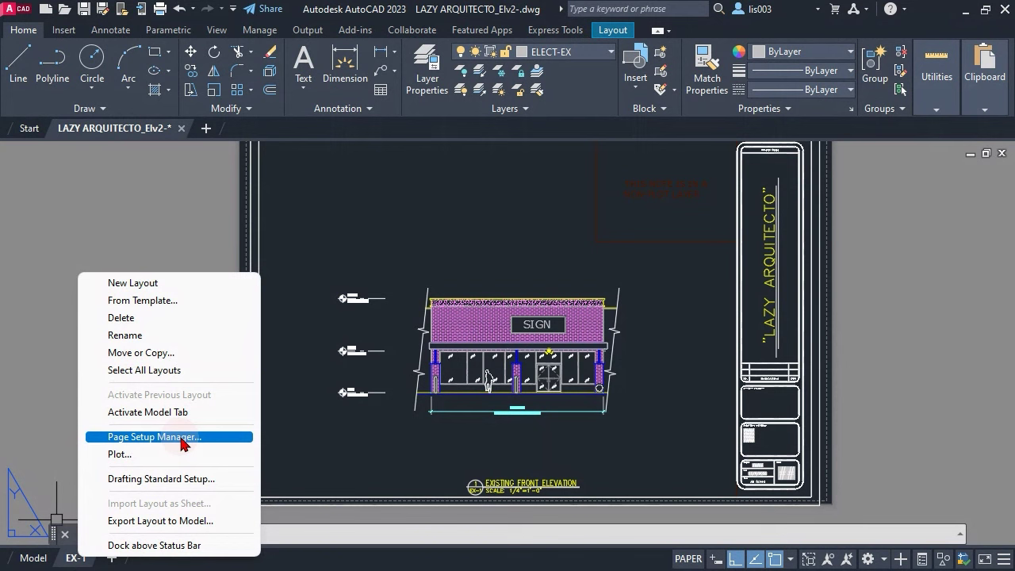
{"action": "left_click", "coordinate": [182, 441]}
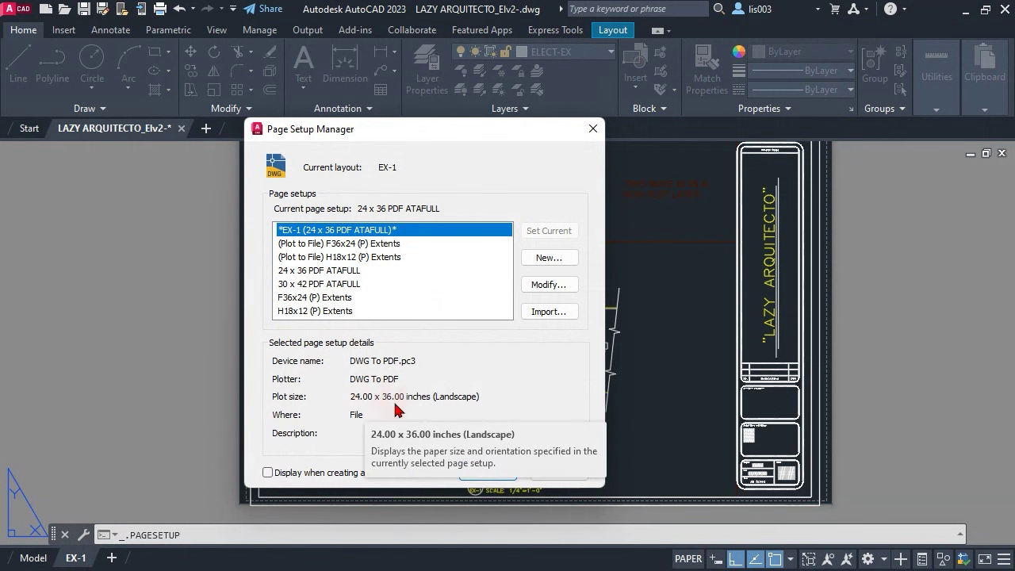
Modify the current EX-1 page setup to display ATAfull.ctb plot styles and confirm
{"action": "left_click", "coordinate": [549, 285]}
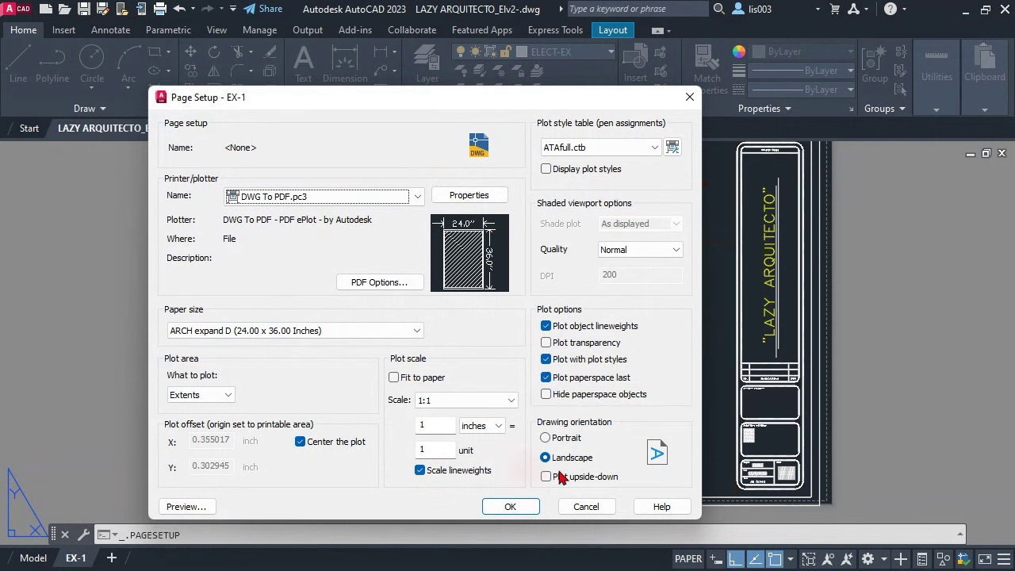
{"action": "left_click", "coordinate": [546, 170]}
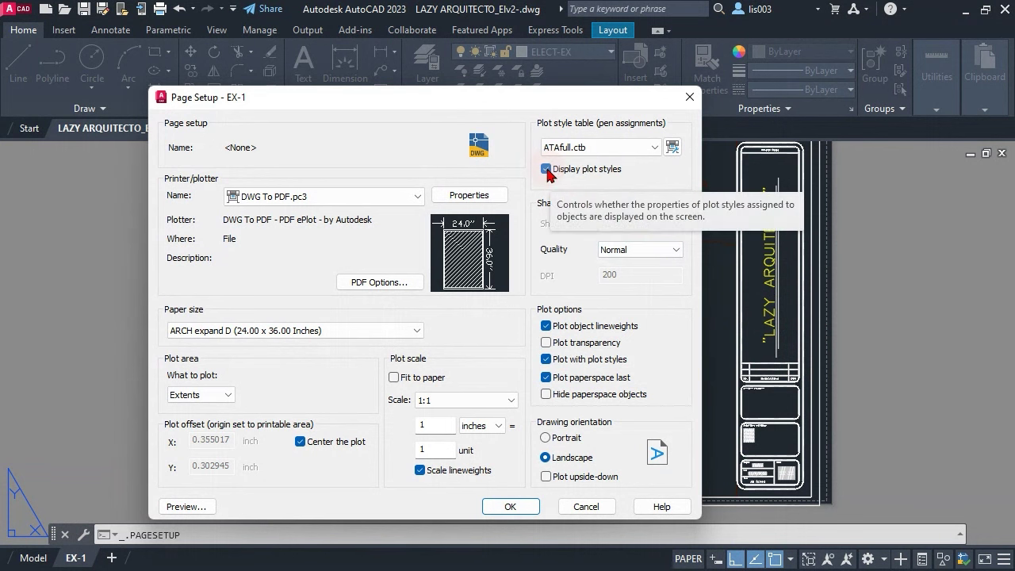
{"action": "left_click", "coordinate": [509, 508]}
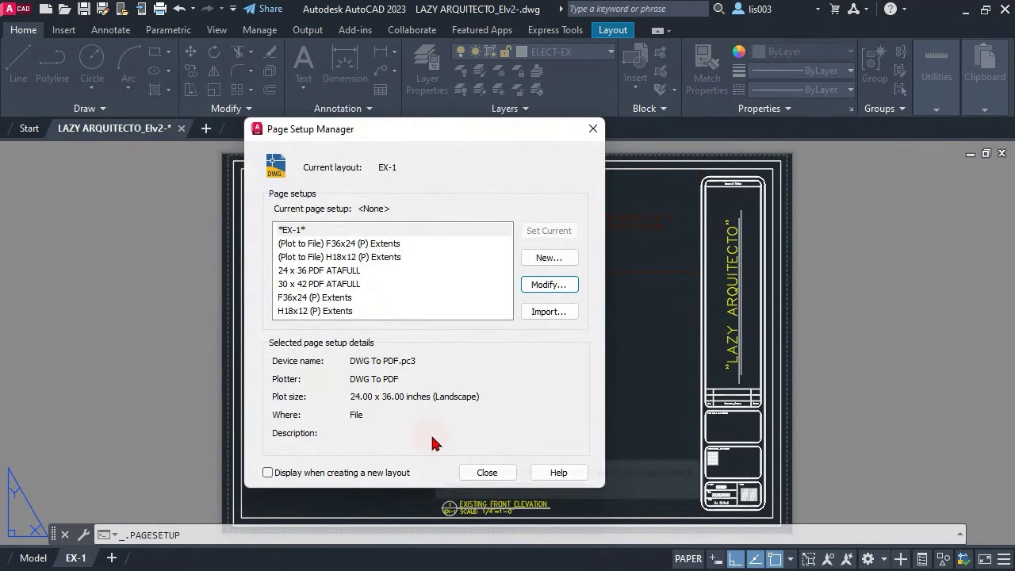
{"action": "left_click", "coordinate": [487, 472]}
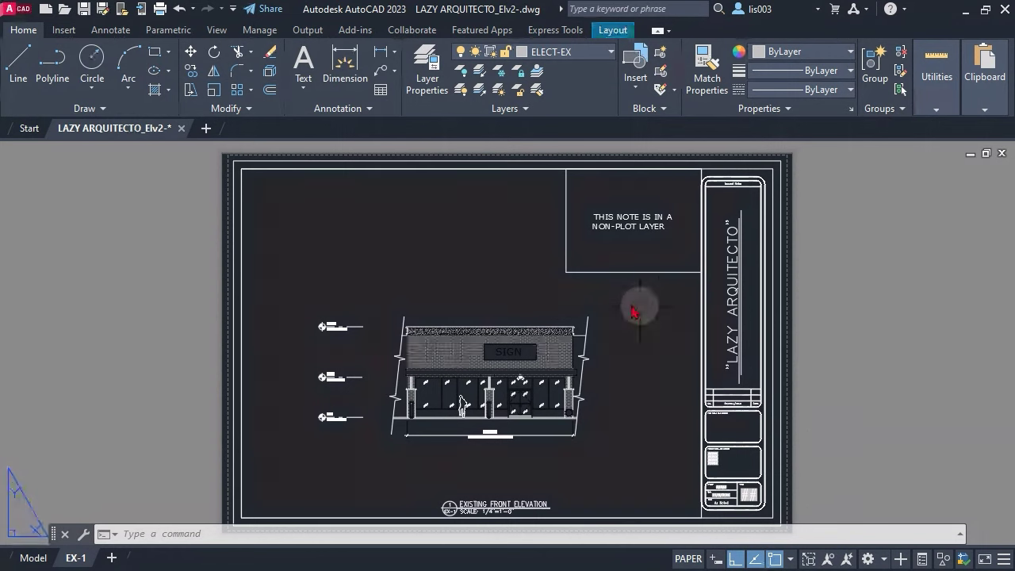
{"action": "scroll", "coordinate": [529, 449], "scroll_direction": "up", "scroll_amount": 2}
{"action": "scroll", "coordinate": [529, 449], "scroll_direction": "up", "scroll_amount": 1}
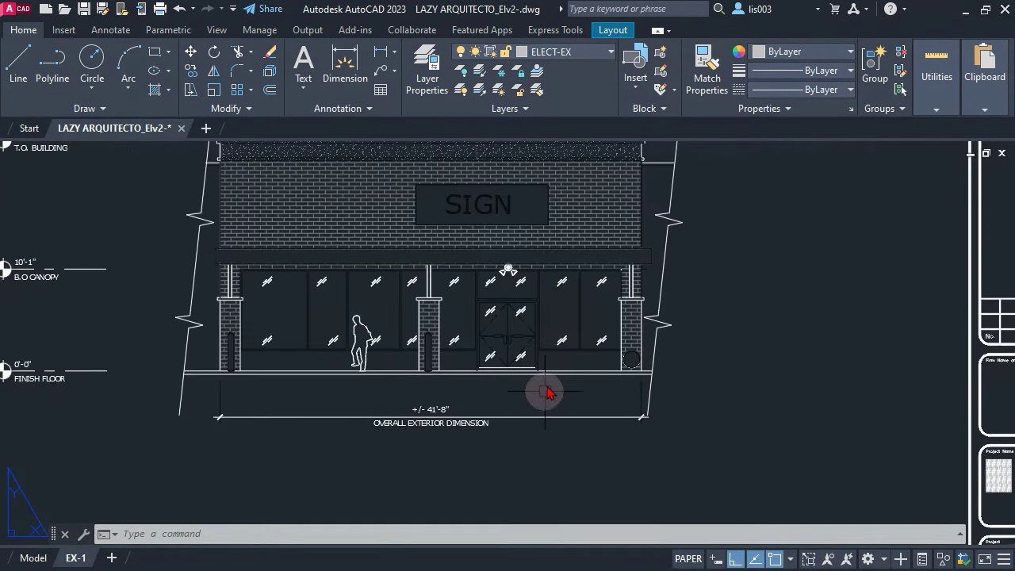
{"action": "scroll", "coordinate": [419, 310], "scroll_direction": "up", "scroll_amount": 3}
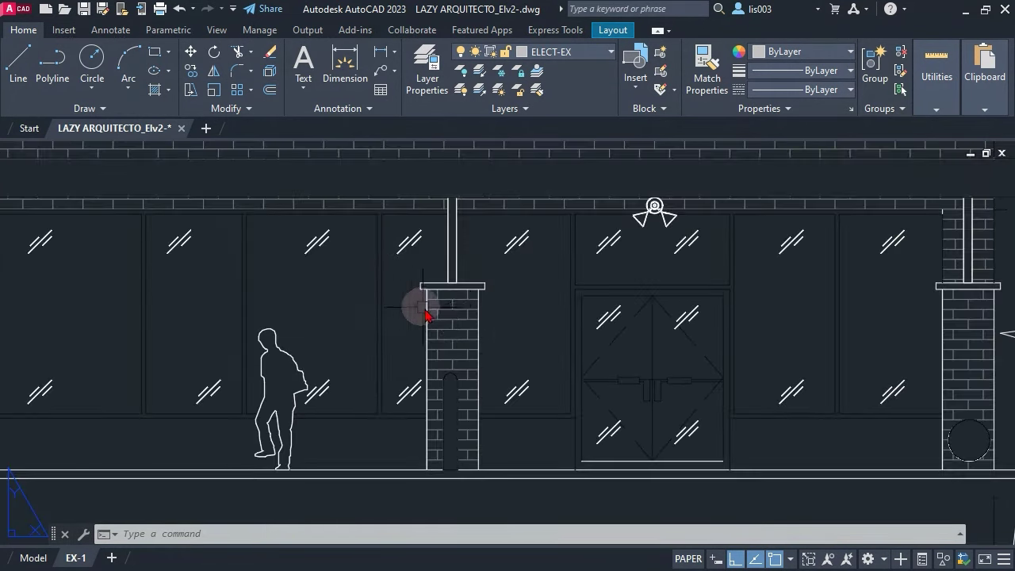
{"action": "scroll", "coordinate": [539, 443], "scroll_direction": "down", "scroll_amount": 5}
{"action": "scroll", "coordinate": [539, 442], "scroll_direction": "down", "scroll_amount": 3}
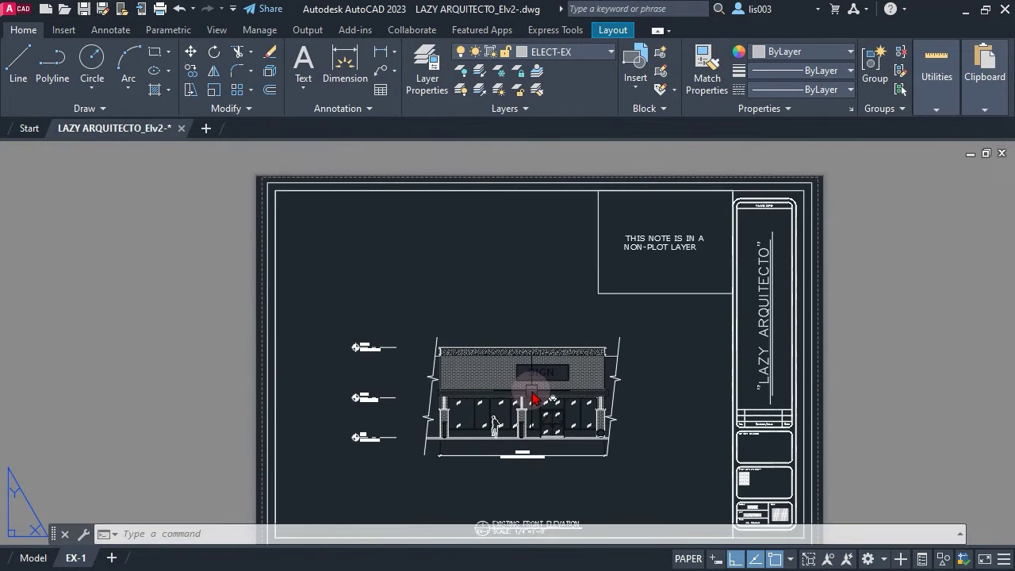
{"action": "middle_click_drag", "start_coordinate": [468, 407], "coordinate": [508, 355]}
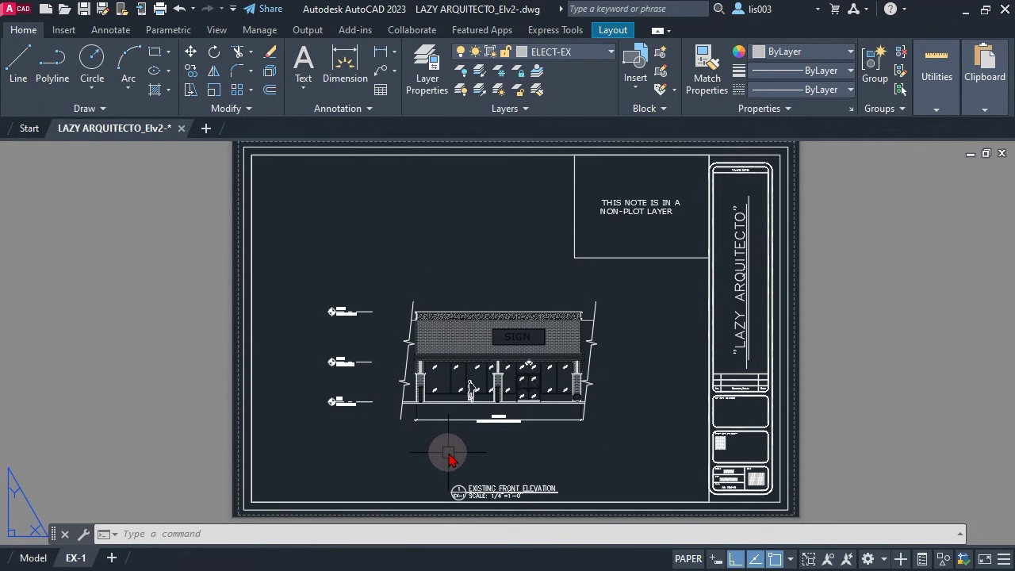
{"action": "type", "text": "opt"}
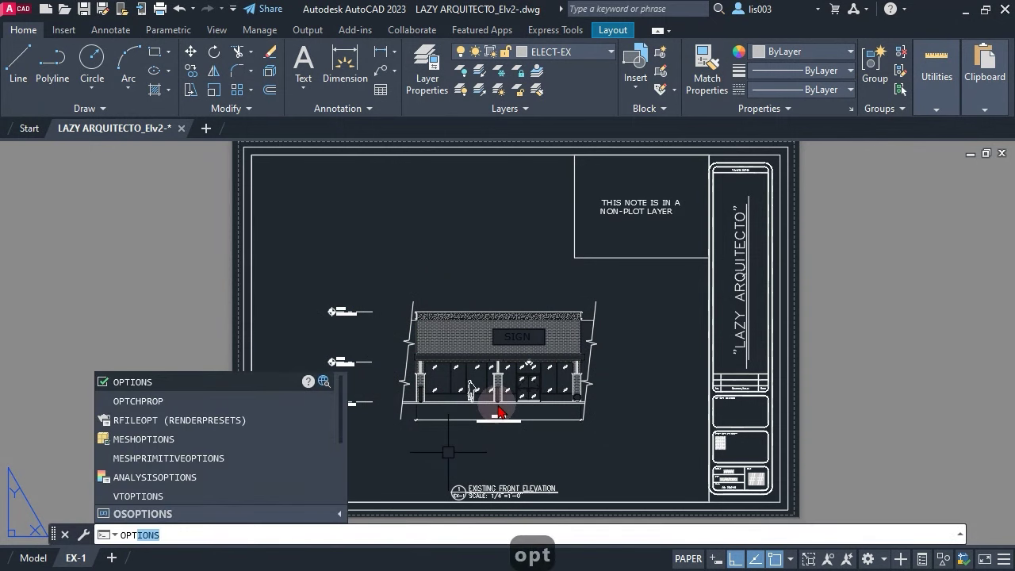
In OPTIONS, Display > Colors, make the Sheet/layout uniform background White, then apply and close
{"action": "key", "text": "Return"}
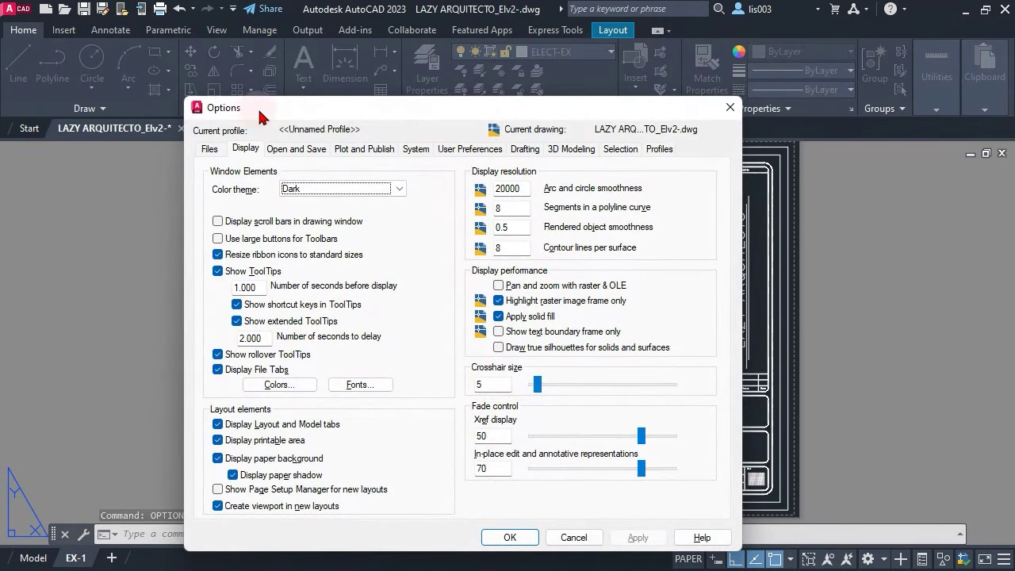
{"action": "left_click_drag", "start_coordinate": [260, 107], "coordinate": [320, 69]}
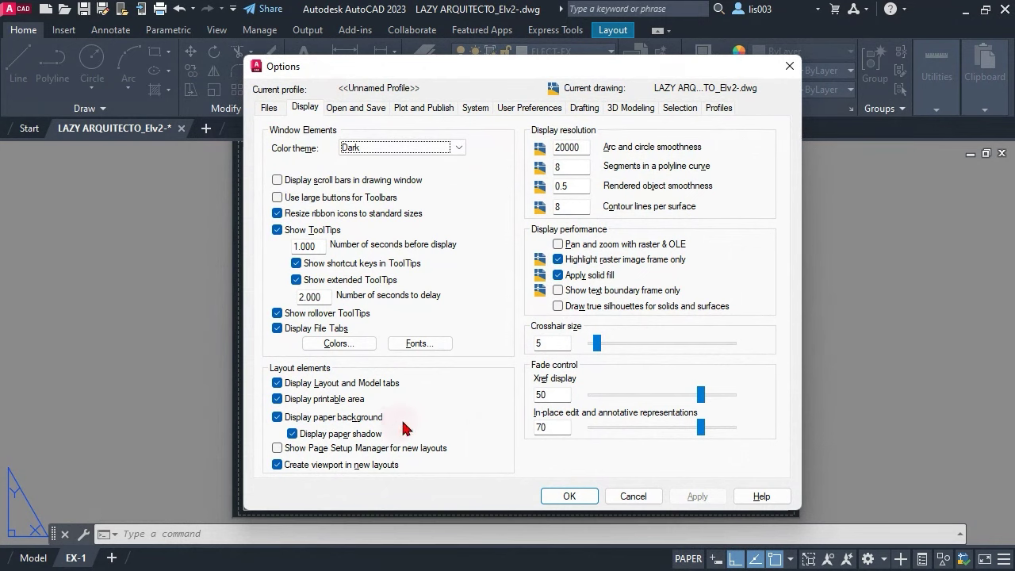
{"action": "left_click", "coordinate": [309, 111]}
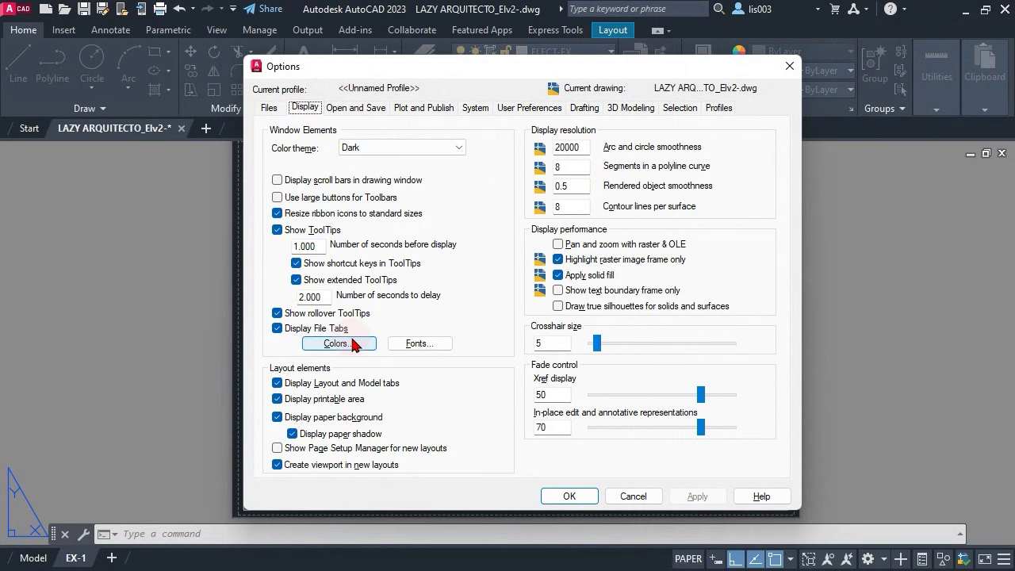
{"action": "left_click", "coordinate": [353, 343]}
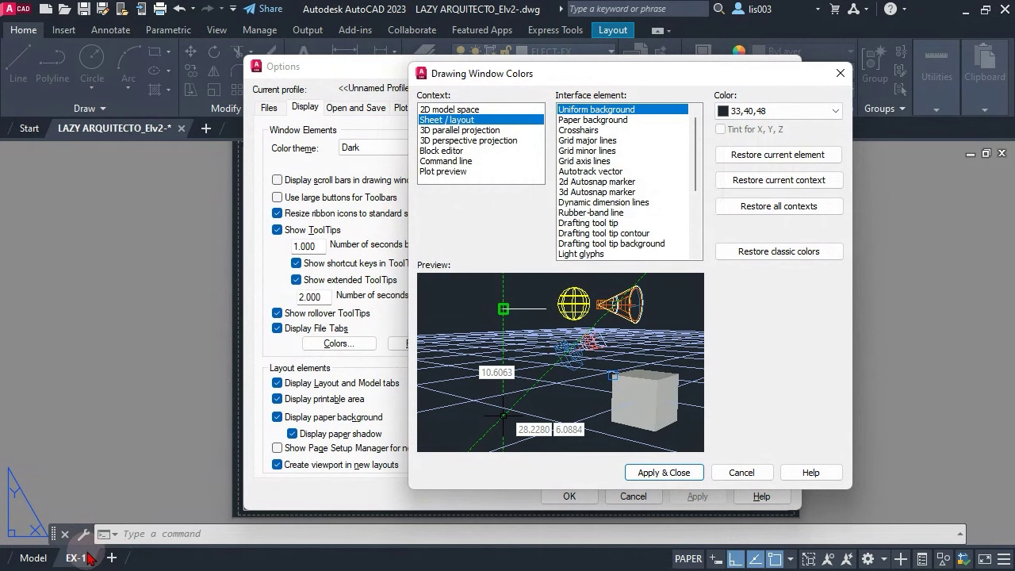
{"action": "left_click", "coordinate": [760, 111]}
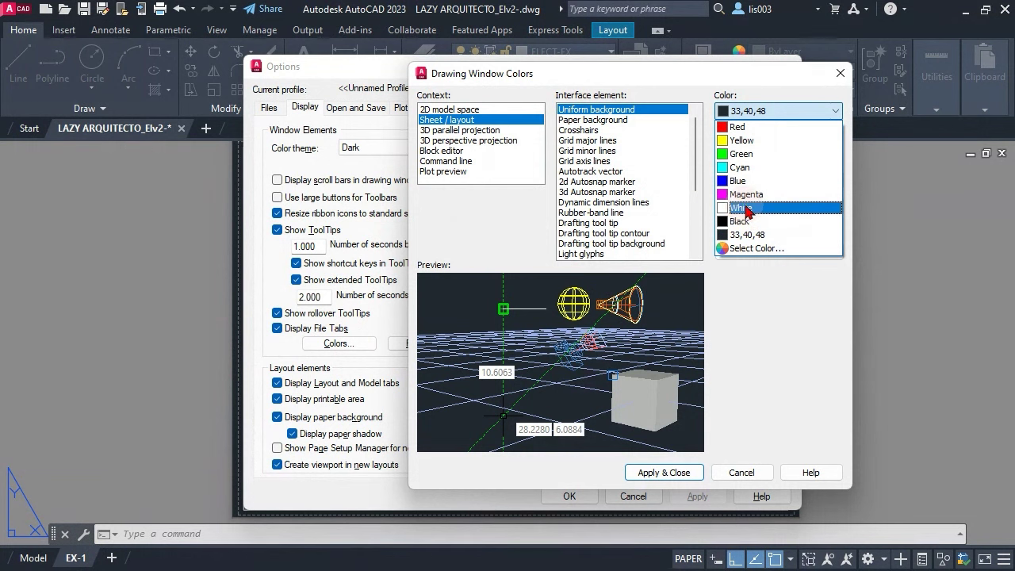
{"action": "left_click", "coordinate": [745, 209]}
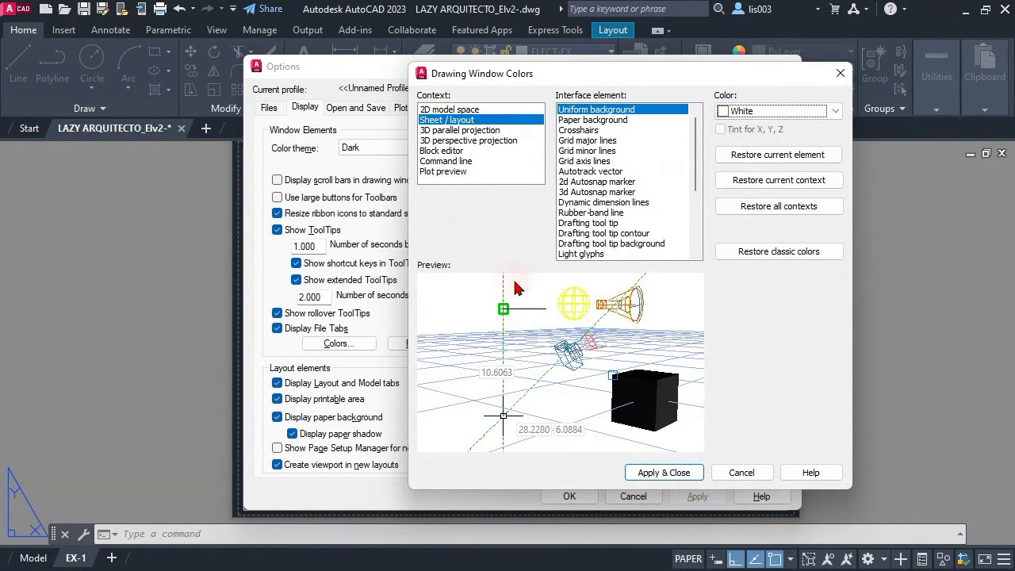
{"action": "left_click", "coordinate": [659, 474]}
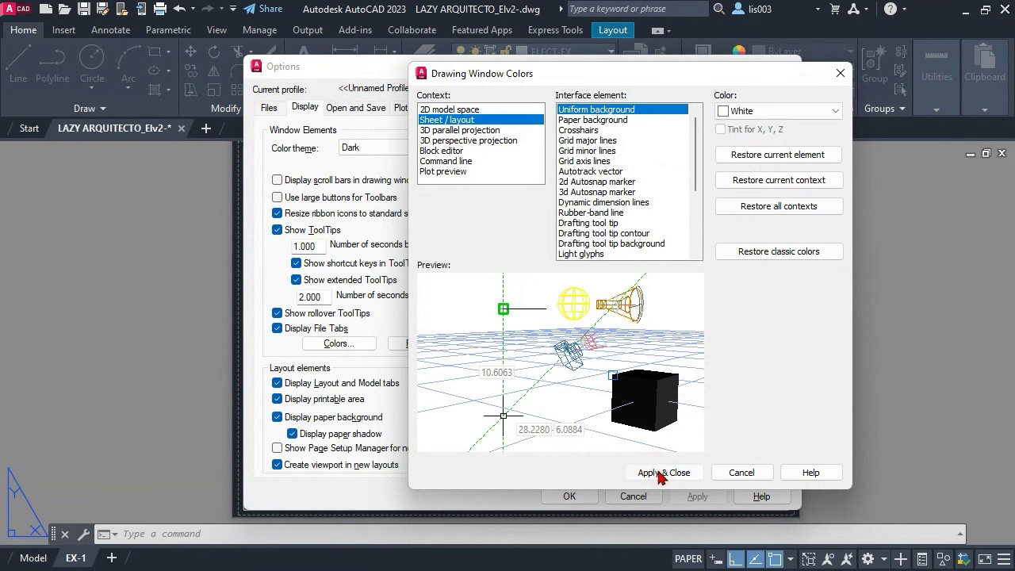
{"action": "left_click", "coordinate": [575, 498]}
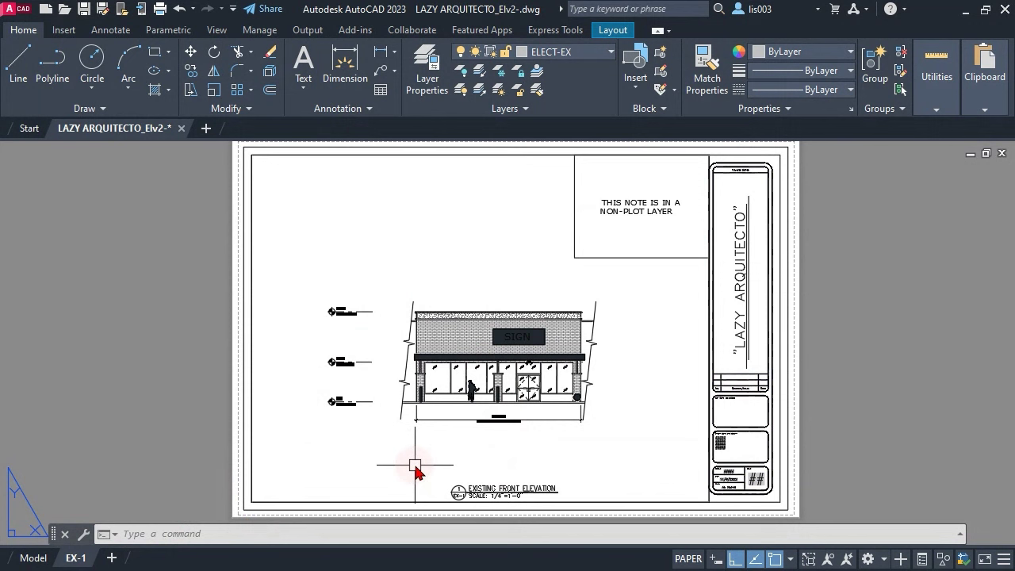
{"action": "scroll", "coordinate": [483, 392], "scroll_direction": "up", "scroll_amount": 2}
{"action": "scroll", "coordinate": [482, 399], "scroll_direction": "up", "scroll_amount": 6}
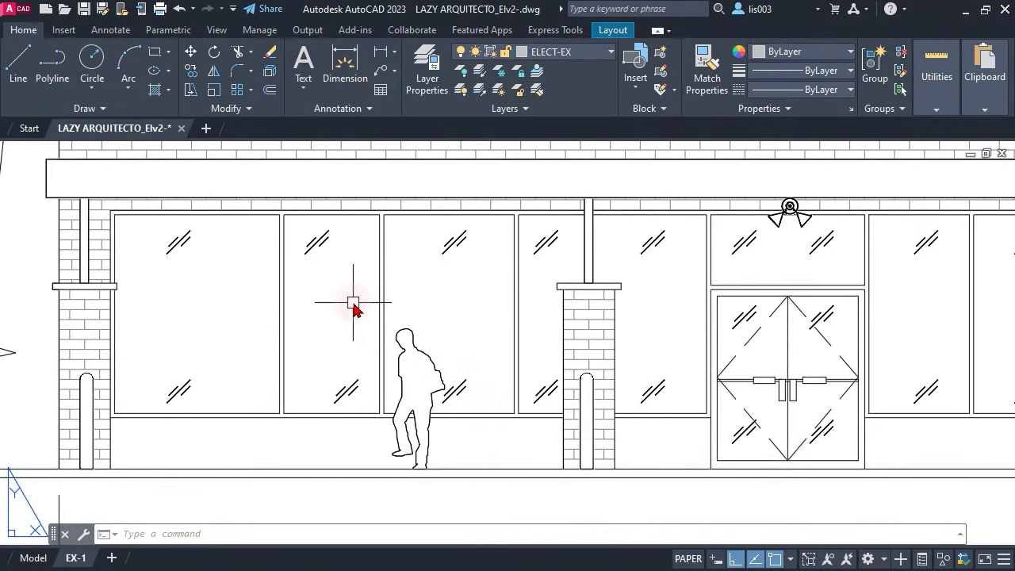
{"action": "middle_click_drag", "start_coordinate": [353, 305], "coordinate": [451, 356]}
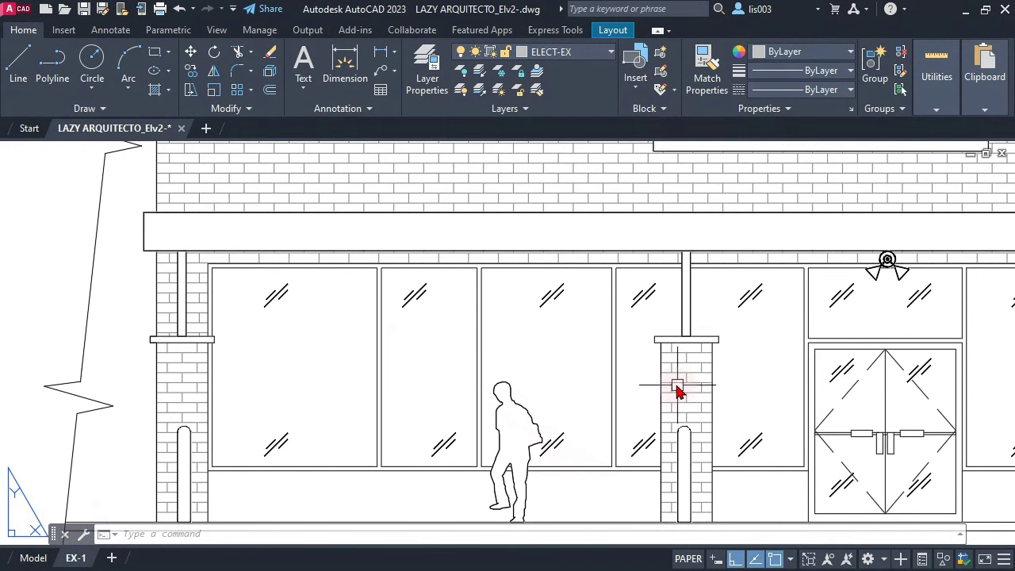
{"action": "scroll", "coordinate": [678, 387], "scroll_direction": "up", "scroll_amount": 6}
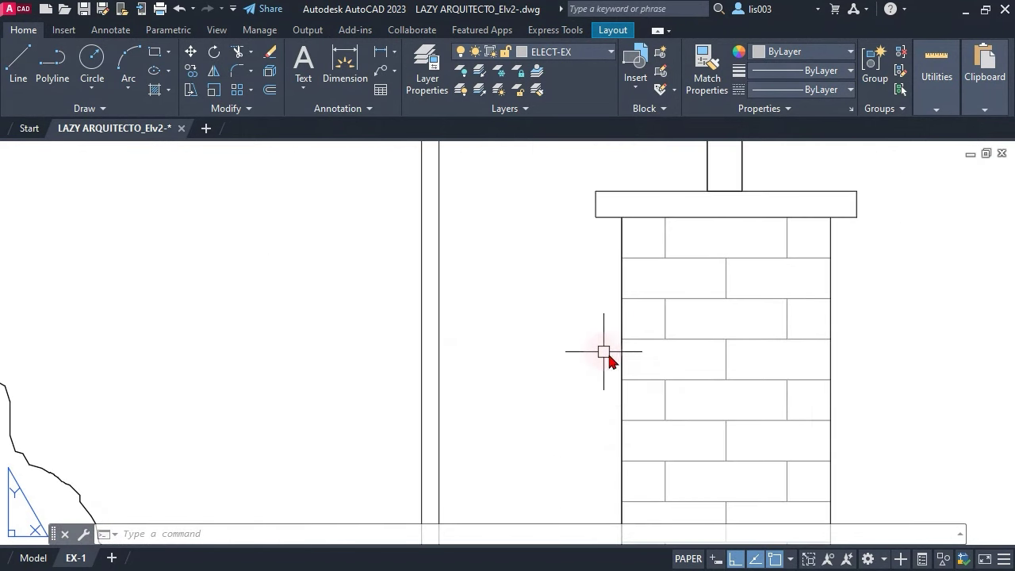
{"action": "scroll", "coordinate": [632, 370], "scroll_direction": "down", "scroll_amount": 7}
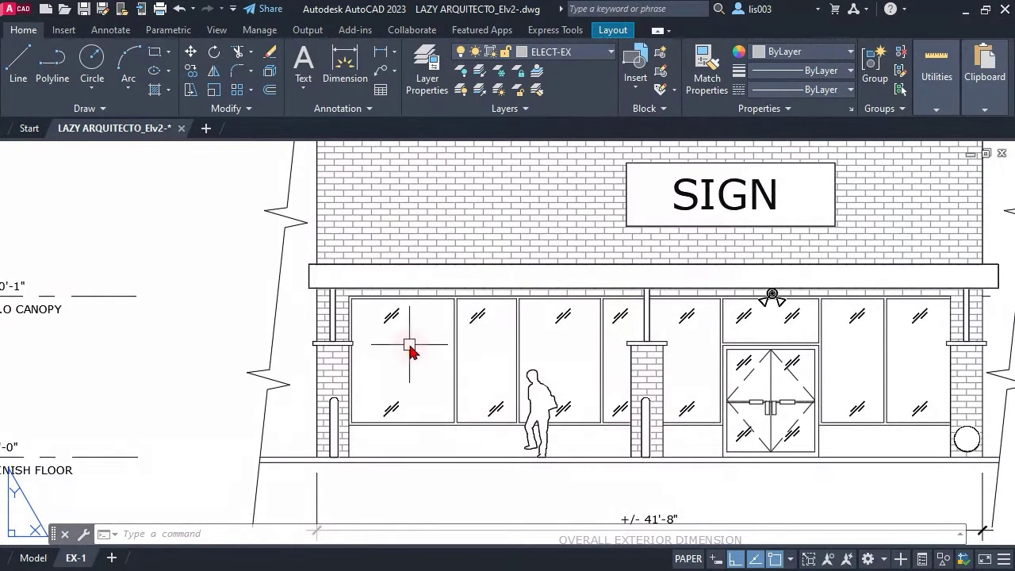
Switch to model space and zoom in and out on the brick pillars
{"action": "left_click", "coordinate": [33, 558]}
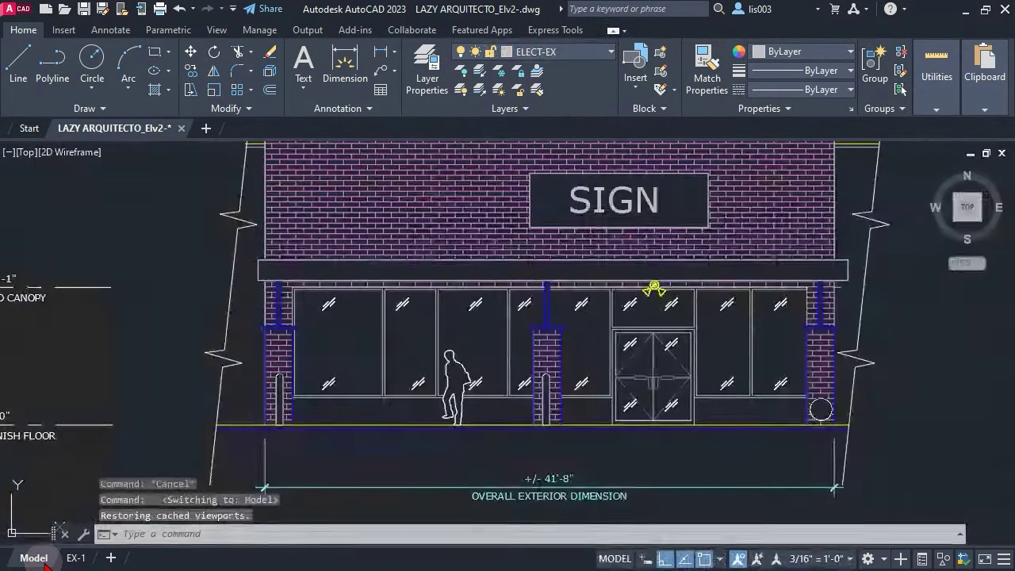
{"action": "scroll", "coordinate": [270, 311], "scroll_direction": "up", "scroll_amount": 6}
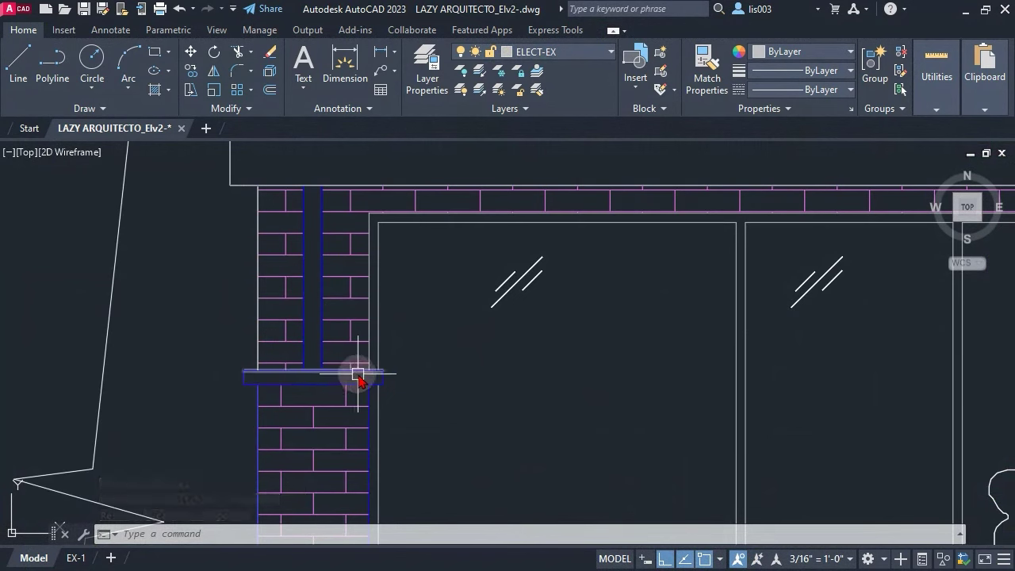
{"action": "mouse_move", "coordinate": [357, 374]}
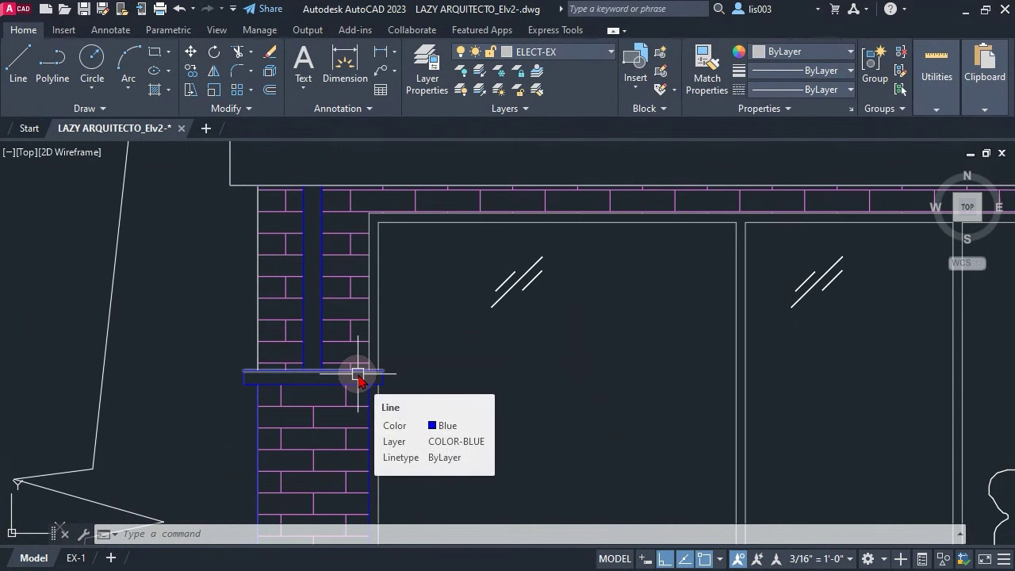
{"action": "scroll", "coordinate": [360, 376], "scroll_direction": "down", "scroll_amount": 4}
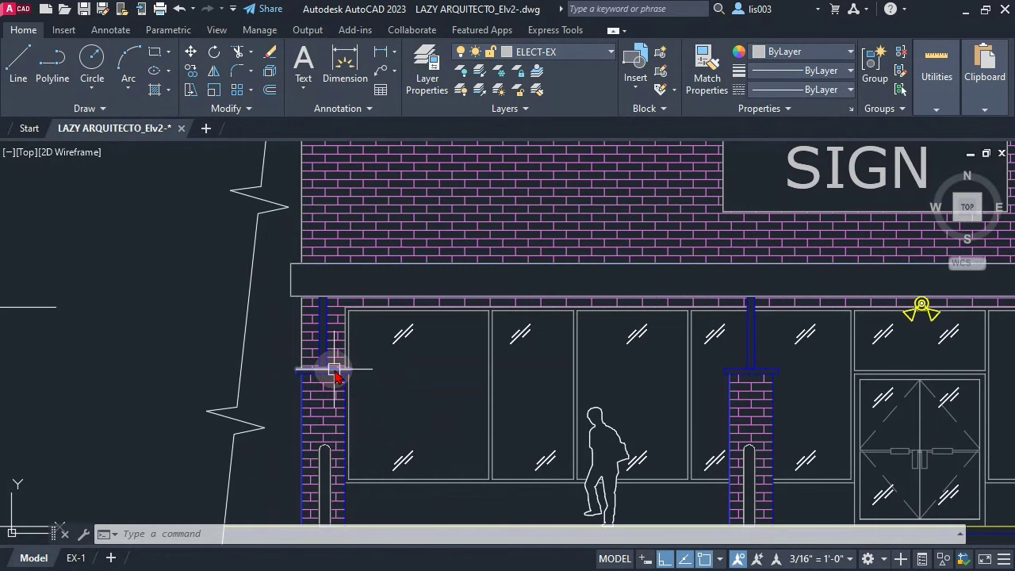
{"action": "scroll", "coordinate": [335, 376], "scroll_direction": "up", "scroll_amount": 4}
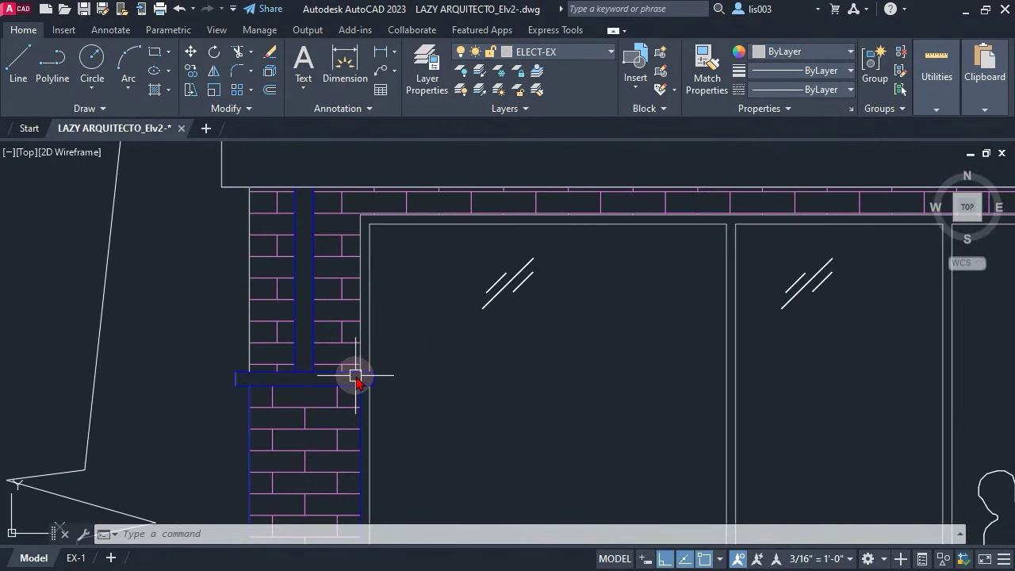
{"action": "scroll", "coordinate": [345, 377], "scroll_direction": "down", "scroll_amount": 4}
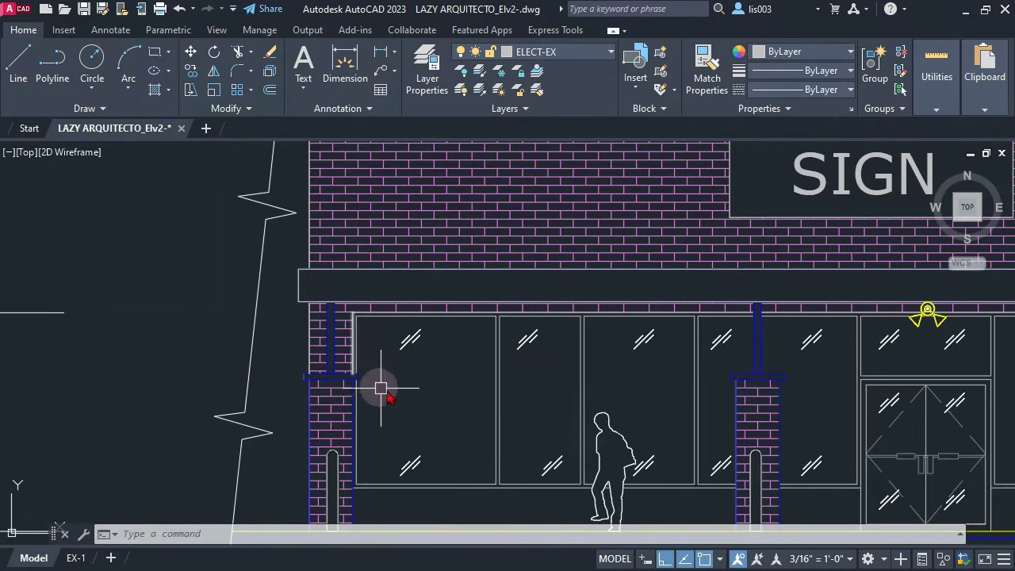
Switch to EX-1, then zoom and pan to centre the white sheet and its elevation
{"action": "left_click", "coordinate": [93, 556]}
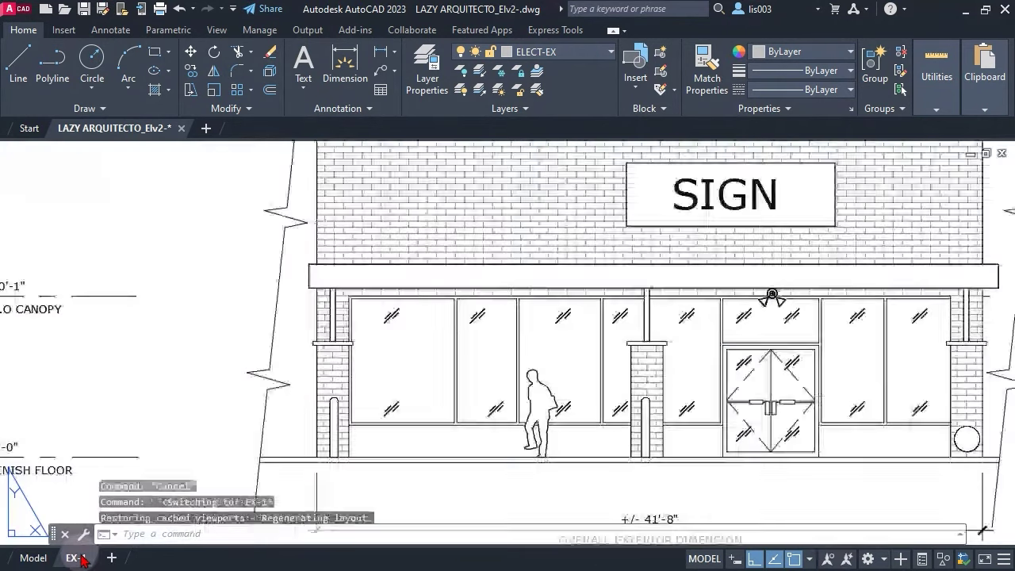
{"action": "scroll", "coordinate": [314, 320], "scroll_direction": "up", "scroll_amount": 2}
{"action": "scroll", "coordinate": [314, 321], "scroll_direction": "up", "scroll_amount": 2}
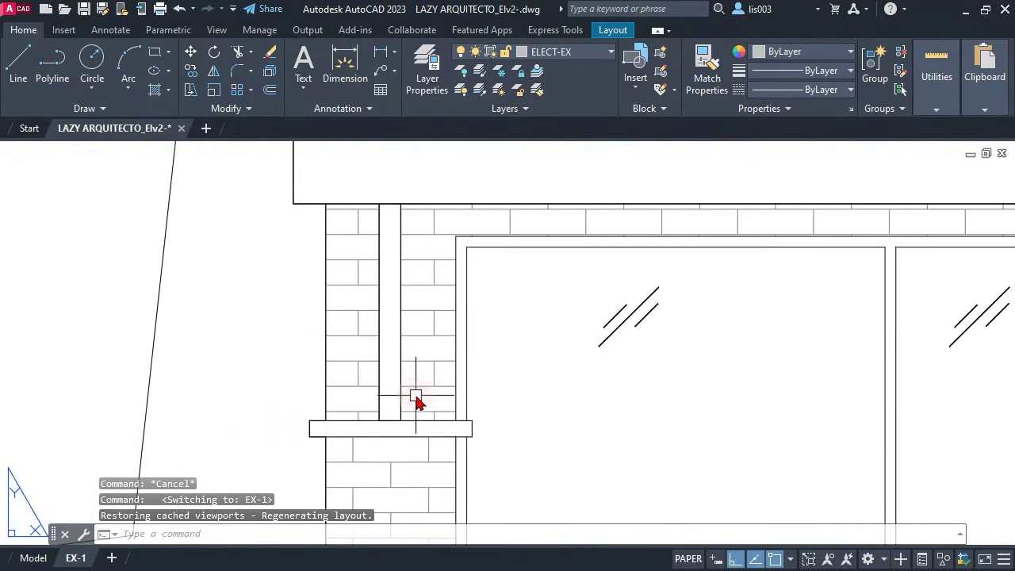
{"action": "scroll", "coordinate": [404, 452], "scroll_direction": "up", "scroll_amount": 3}
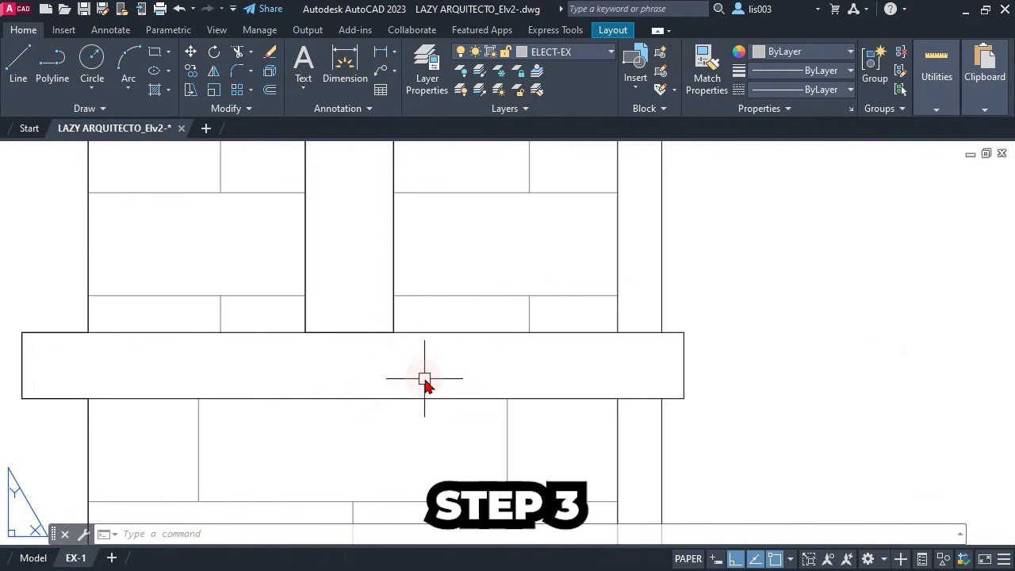
{"action": "scroll", "coordinate": [356, 347], "scroll_direction": "down", "scroll_amount": 8}
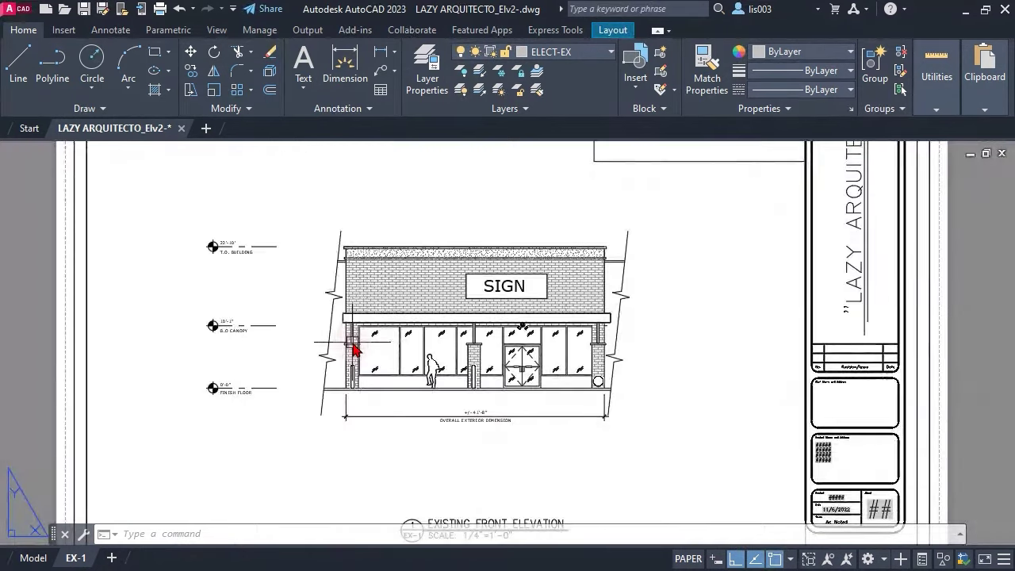
{"action": "scroll", "coordinate": [344, 312], "scroll_direction": "down", "scroll_amount": 3}
{"action": "middle_click_drag", "start_coordinate": [357, 309], "coordinate": [457, 367]}
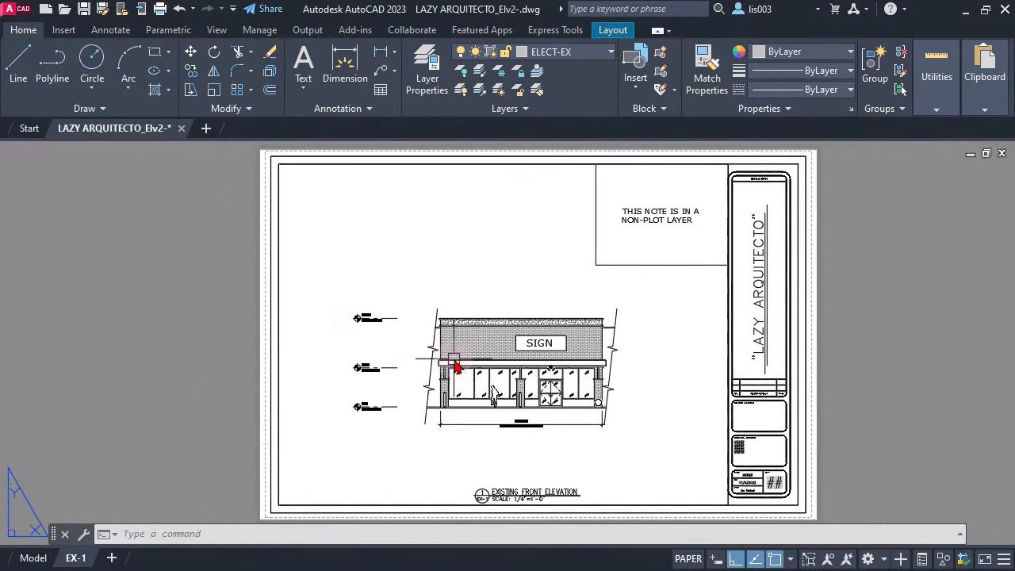
{"action": "scroll", "coordinate": [463, 392], "scroll_direction": "up", "scroll_amount": 6}
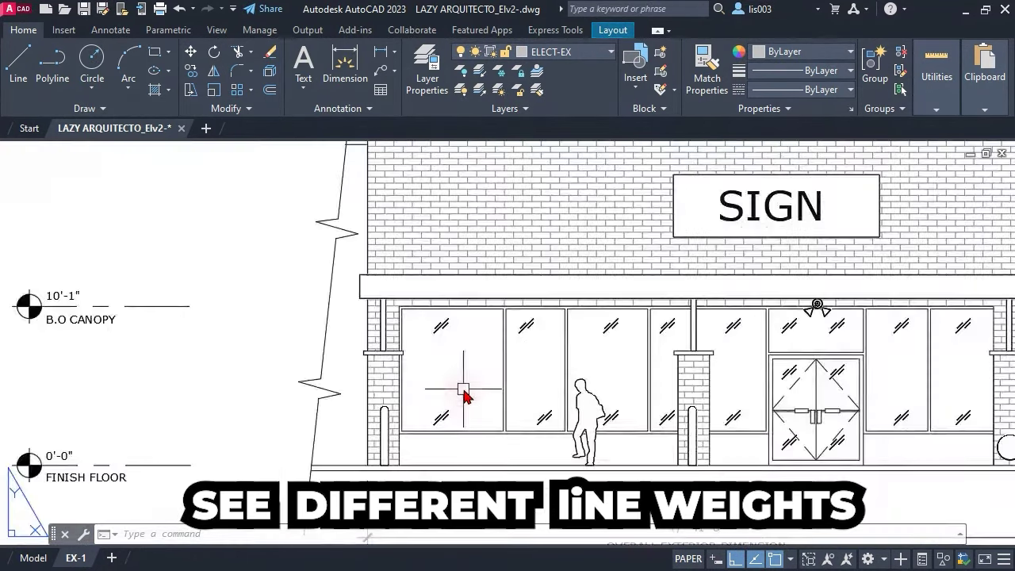
{"action": "scroll", "coordinate": [463, 392], "scroll_direction": "down", "scroll_amount": 6}
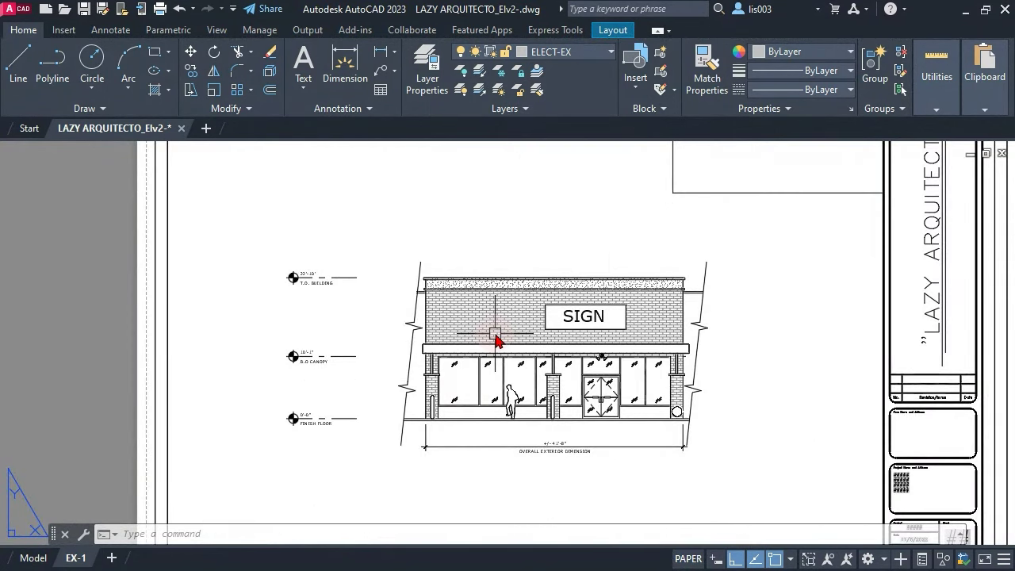
{"action": "scroll", "coordinate": [497, 341], "scroll_direction": "up", "scroll_amount": 2}
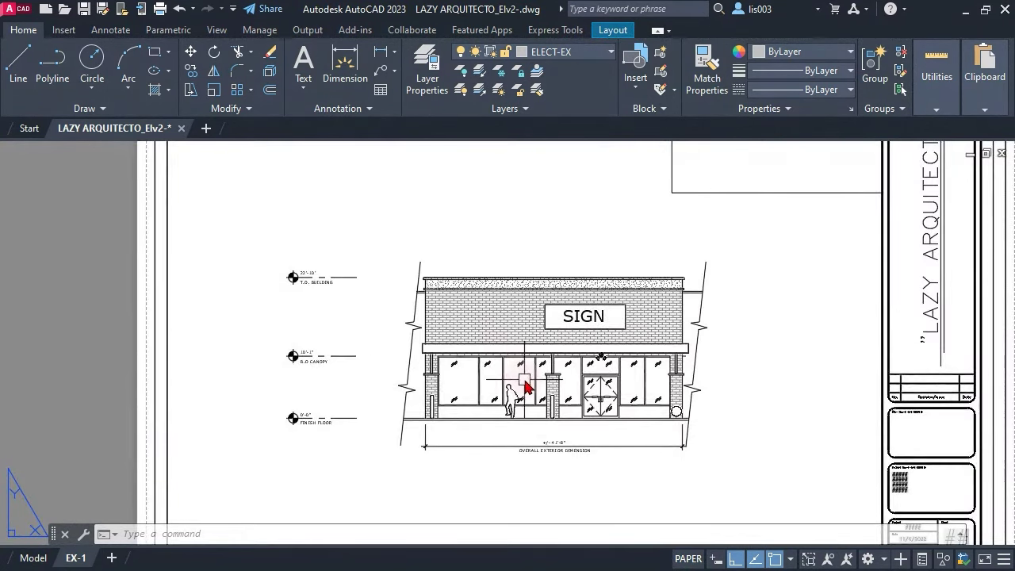
{"action": "scroll", "coordinate": [520, 381], "scroll_direction": "up", "scroll_amount": 2}
{"action": "middle_click_drag", "start_coordinate": [520, 385], "coordinate": [422, 384]}
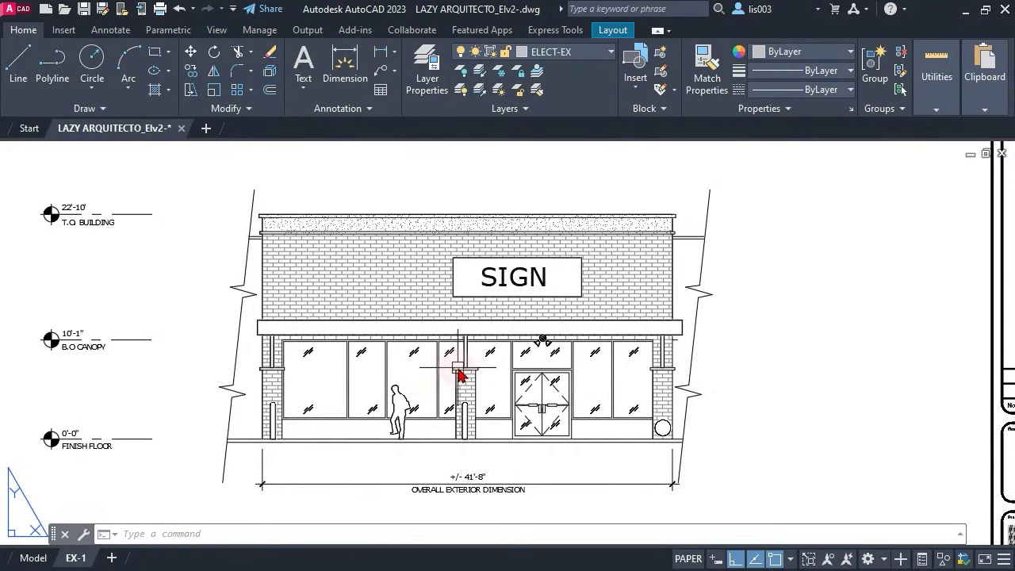
Set LWDISPLAY to ON so the piers, canopy and ground line show heavy lineweights
{"action": "type", "text": "L"}
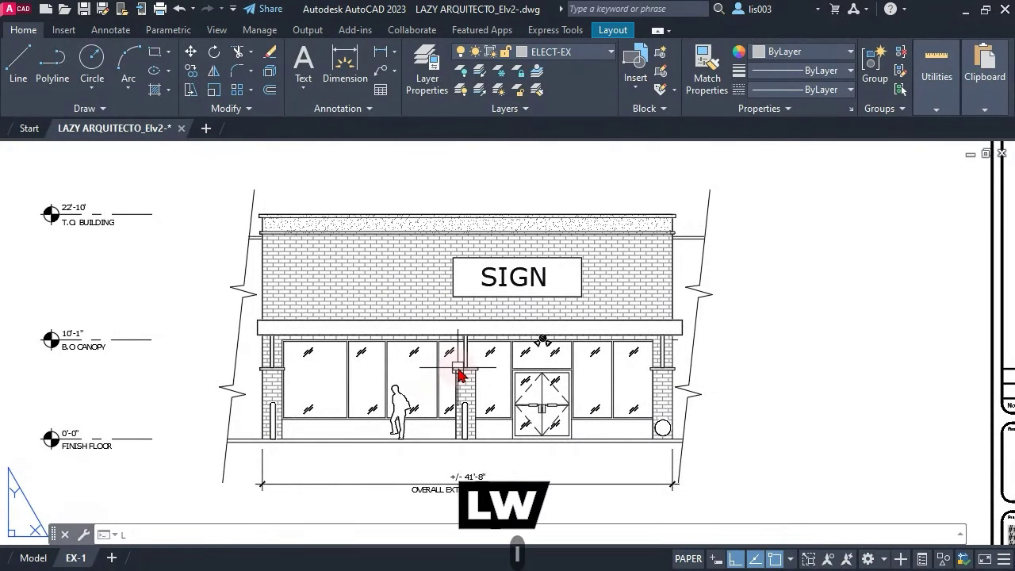
{"action": "type", "text": "W"}
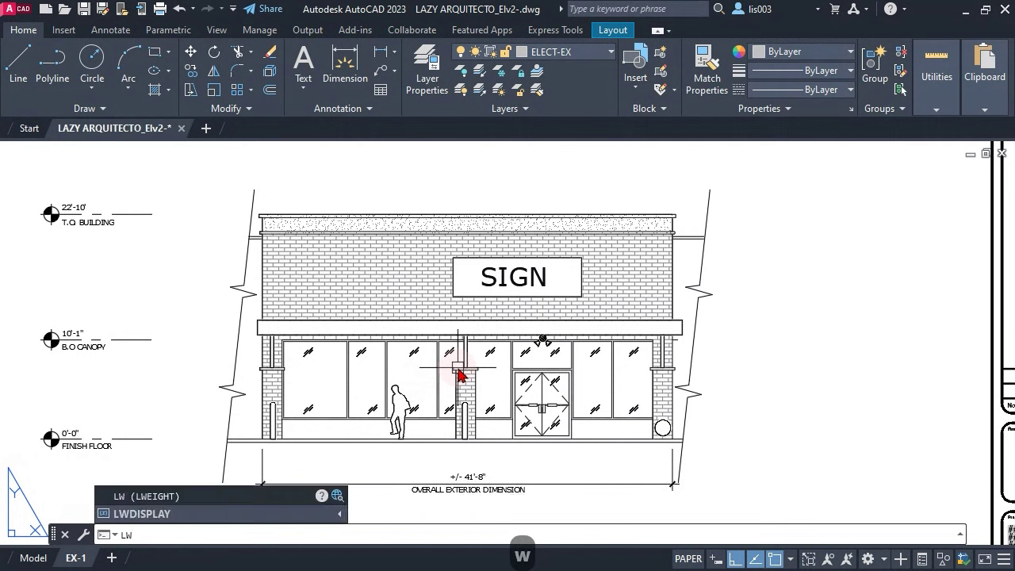
{"action": "type", "text": "DIS"}
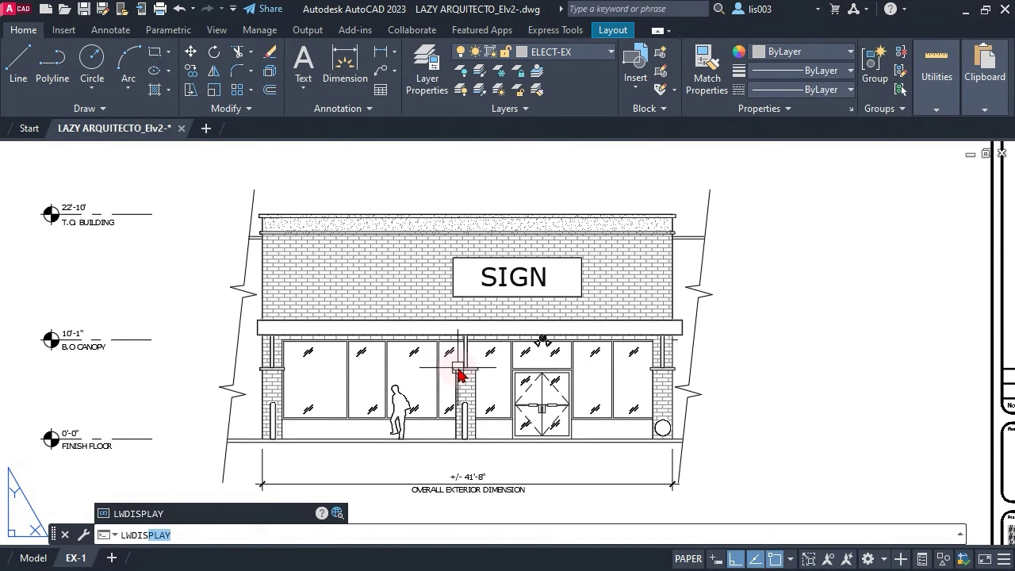
{"action": "key", "text": "Return"}
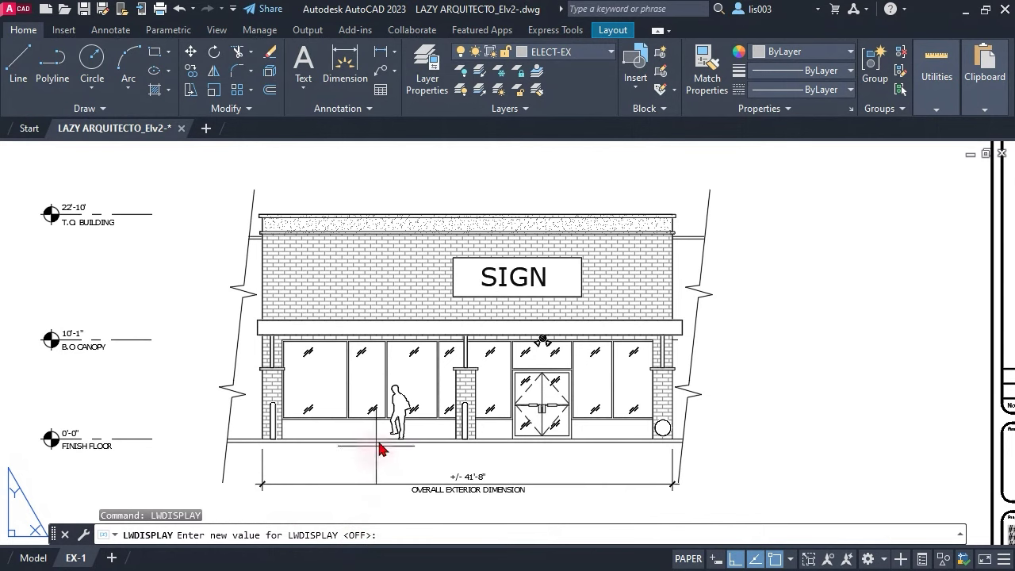
{"action": "scroll", "coordinate": [318, 433], "scroll_direction": "up", "scroll_amount": 2}
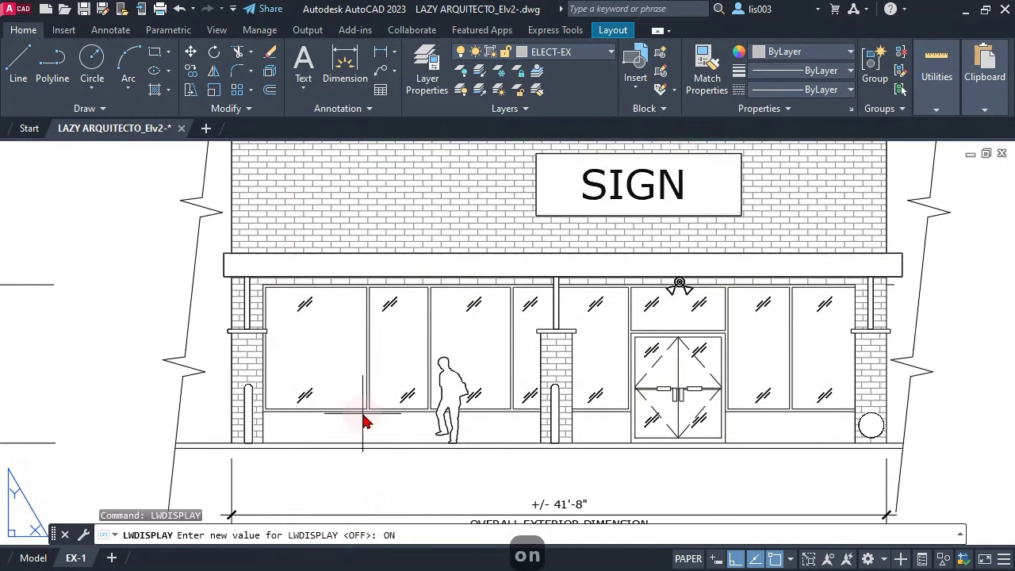
{"action": "key", "text": "Return"}
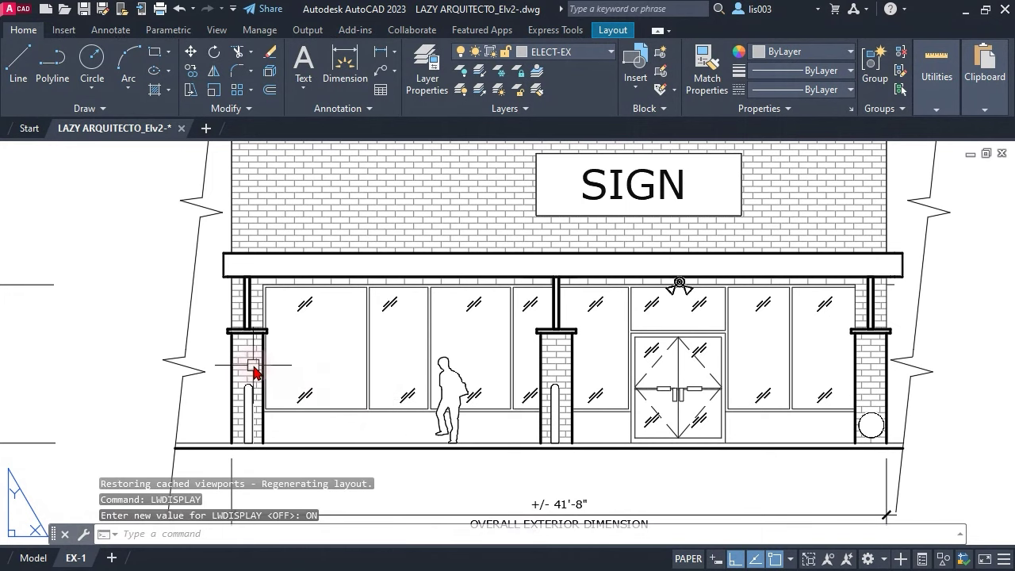
{"action": "scroll", "coordinate": [223, 340], "scroll_direction": "up", "scroll_amount": 4}
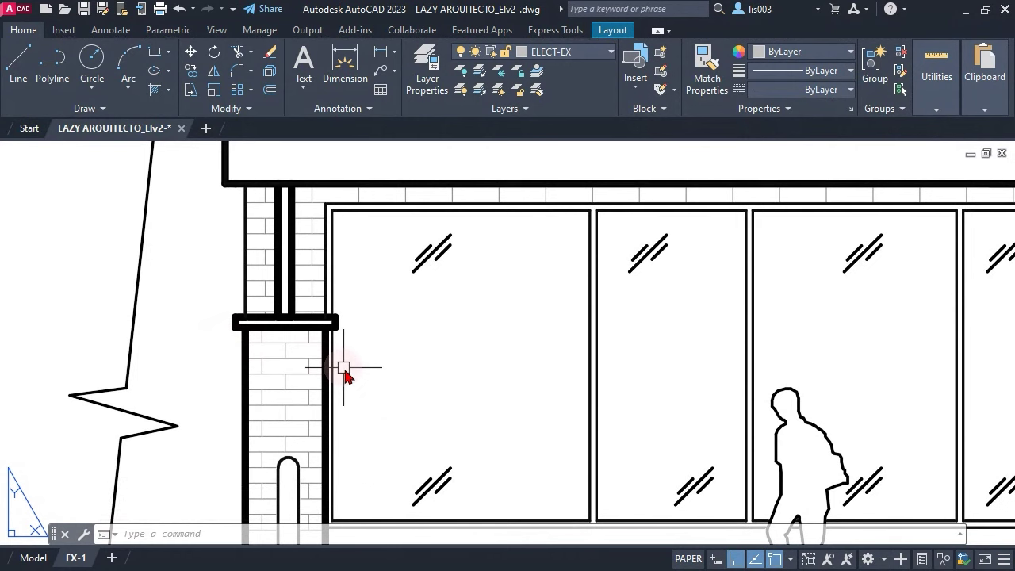
{"action": "scroll", "coordinate": [357, 432], "scroll_direction": "down", "scroll_amount": 4}
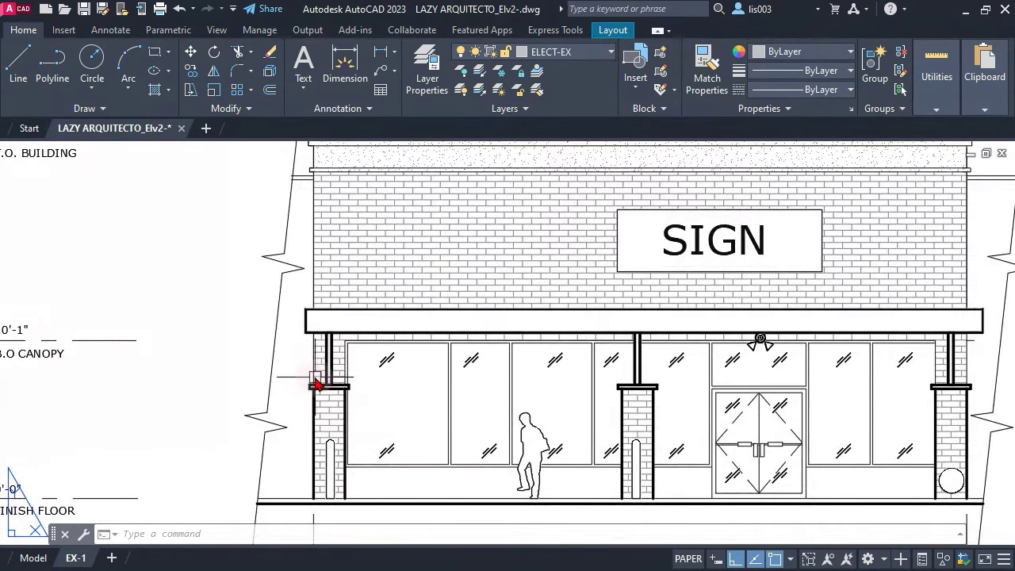
{"action": "scroll", "coordinate": [317, 381], "scroll_direction": "up", "scroll_amount": 4}
{"action": "scroll", "coordinate": [321, 380], "scroll_direction": "down", "scroll_amount": 5}
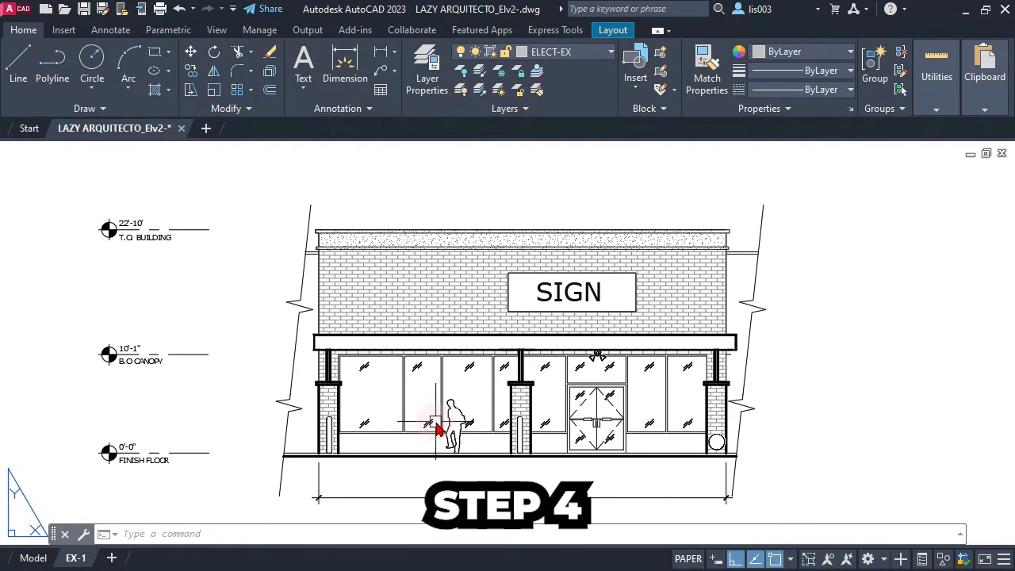
{"action": "scroll", "coordinate": [472, 467], "scroll_direction": "down", "scroll_amount": 4}
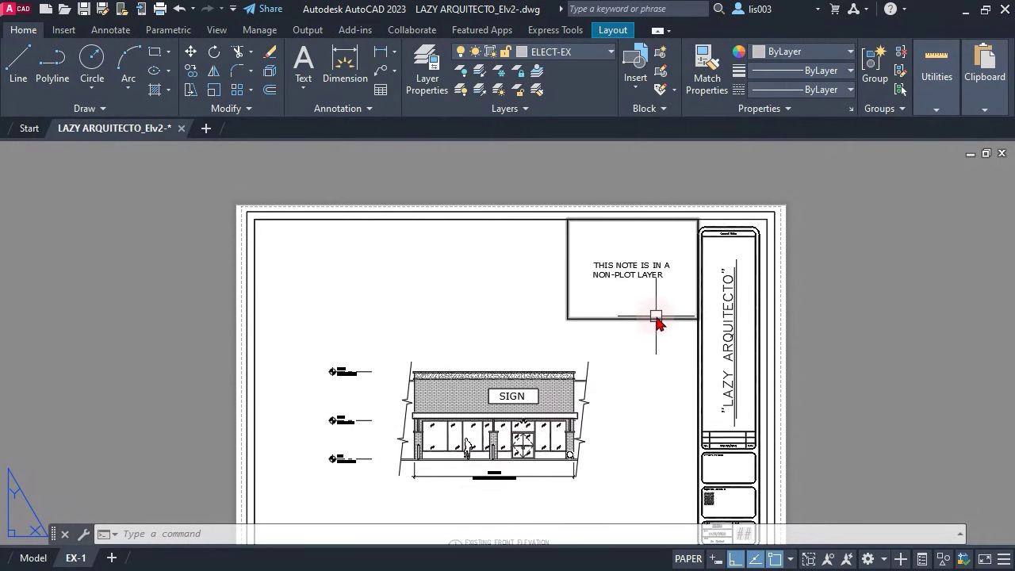
{"action": "scroll", "coordinate": [650, 292], "scroll_direction": "up", "scroll_amount": 4}
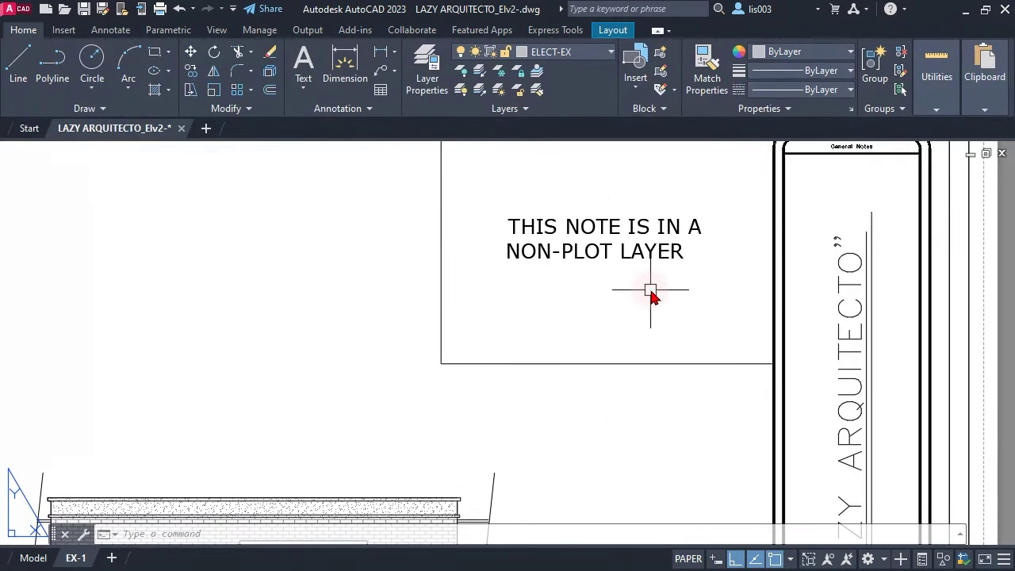
{"action": "middle_click_drag", "start_coordinate": [650, 292], "coordinate": [601, 354]}
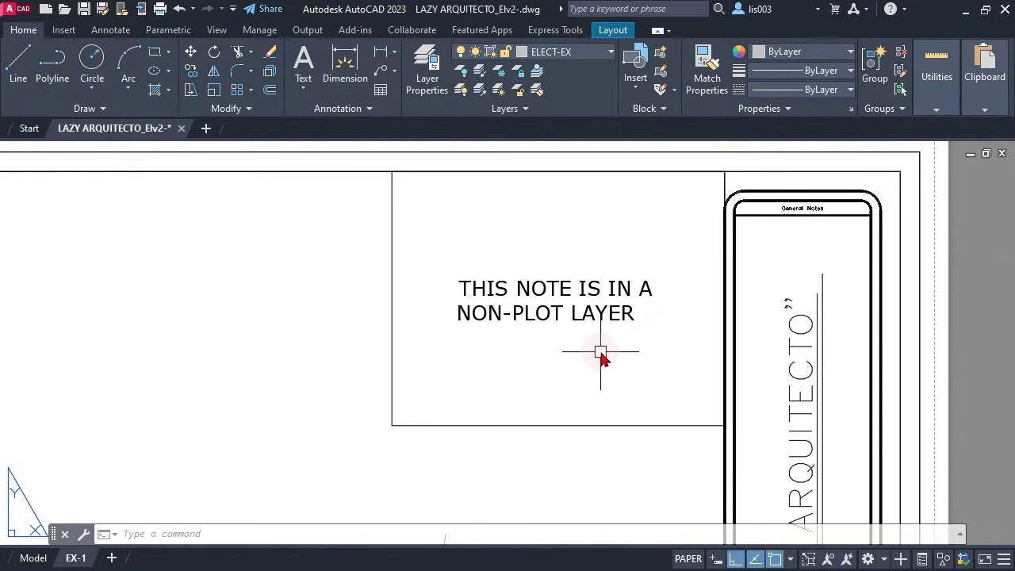
{"action": "scroll", "coordinate": [574, 290], "scroll_direction": "down", "scroll_amount": 2}
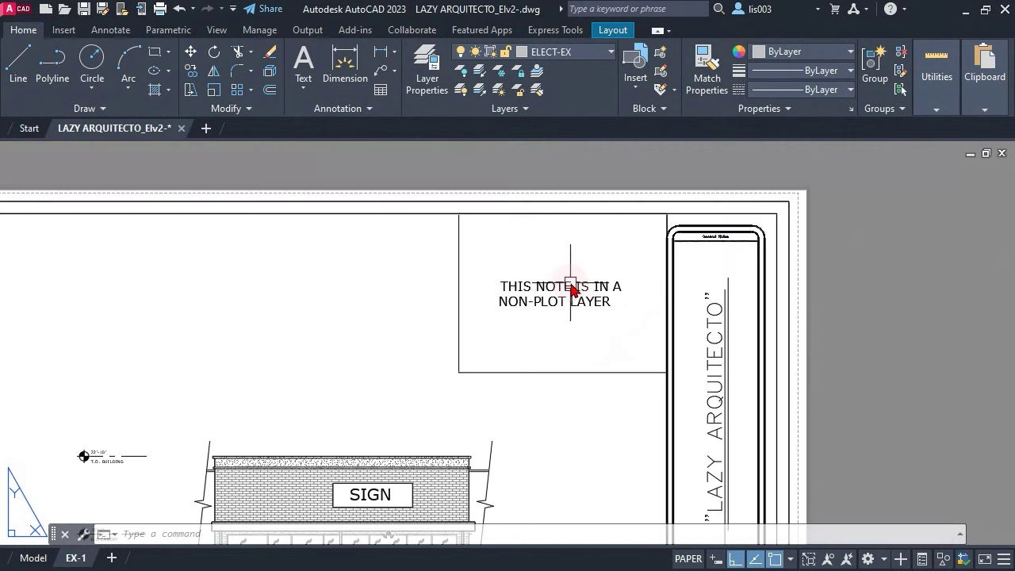
{"action": "scroll", "coordinate": [591, 341], "scroll_direction": "up", "scroll_amount": 2}
{"action": "left_click", "coordinate": [627, 419]}
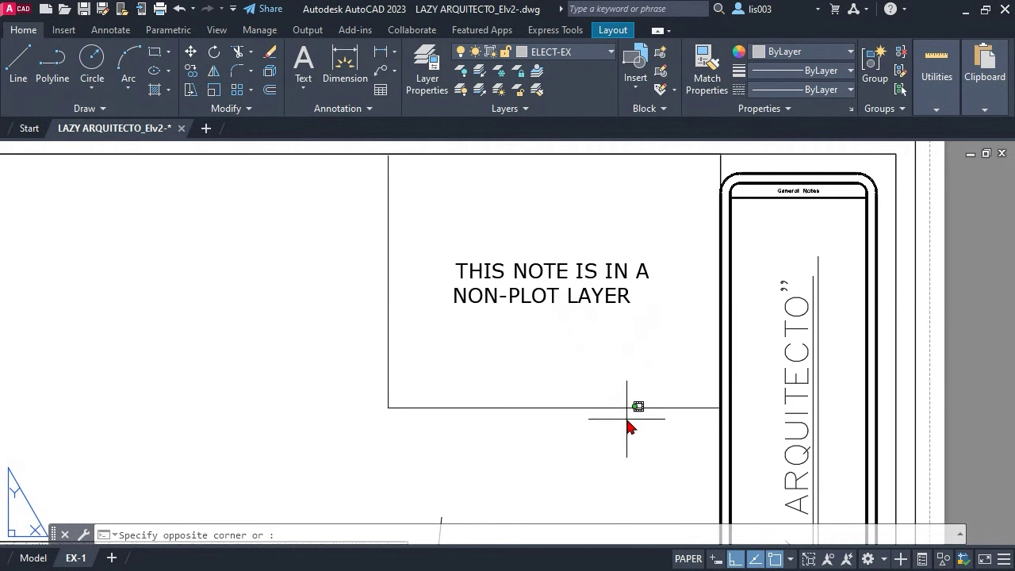
{"action": "left_click", "coordinate": [589, 393]}
{"action": "key", "text": "Escape"}
{"action": "left_click", "coordinate": [591, 361]}
{"action": "left_click", "coordinate": [535, 275]}
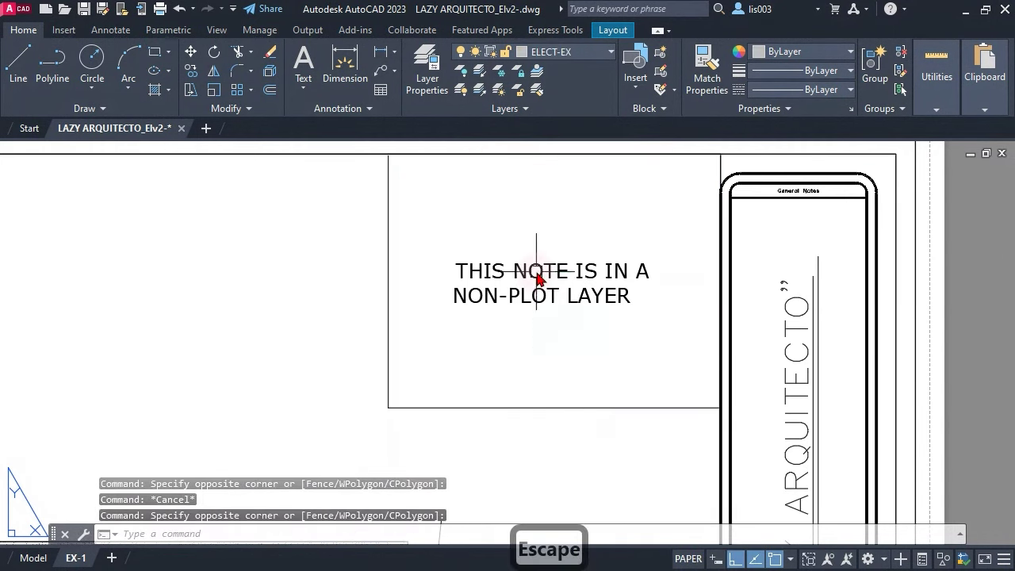
{"action": "left_click", "coordinate": [34, 557]}
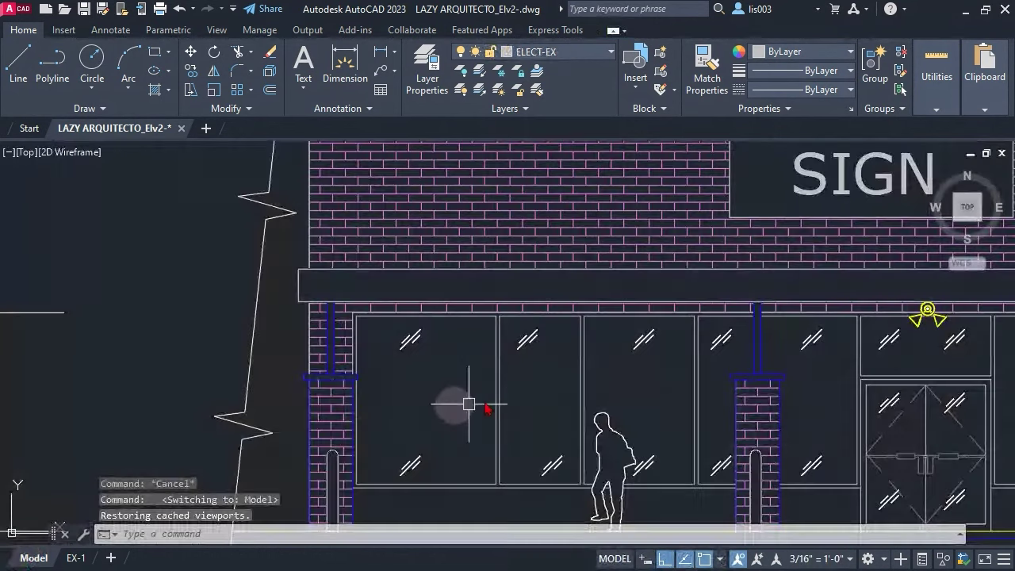
{"action": "scroll", "coordinate": [469, 404], "scroll_direction": "down", "scroll_amount": 5}
{"action": "scroll", "coordinate": [521, 402], "scroll_direction": "down", "scroll_amount": 2}
{"action": "scroll", "coordinate": [653, 238], "scroll_direction": "up", "scroll_amount": 7}
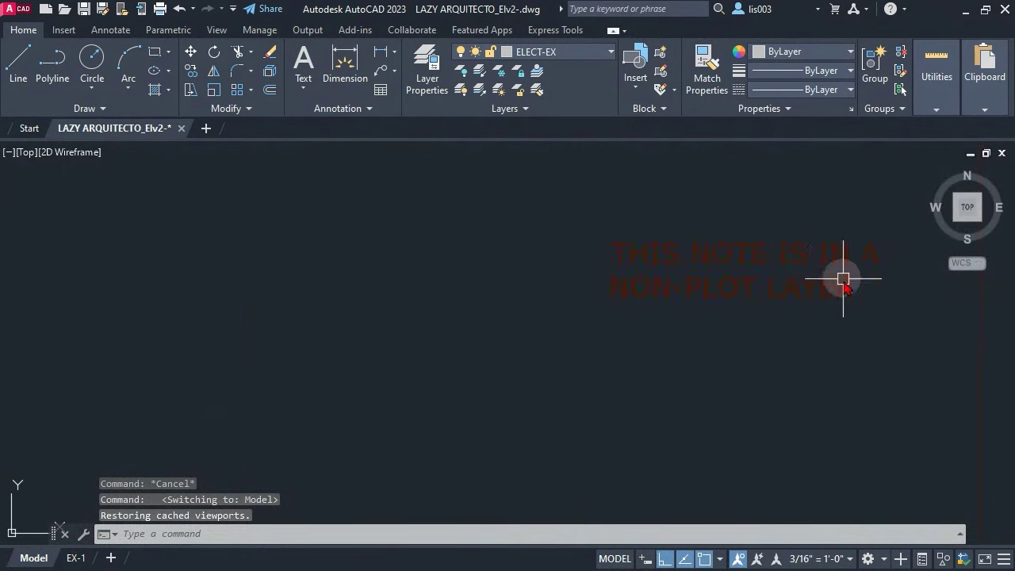
{"action": "left_click", "coordinate": [75, 557]}
{"action": "scroll", "coordinate": [705, 209], "scroll_direction": "down", "scroll_amount": 6}
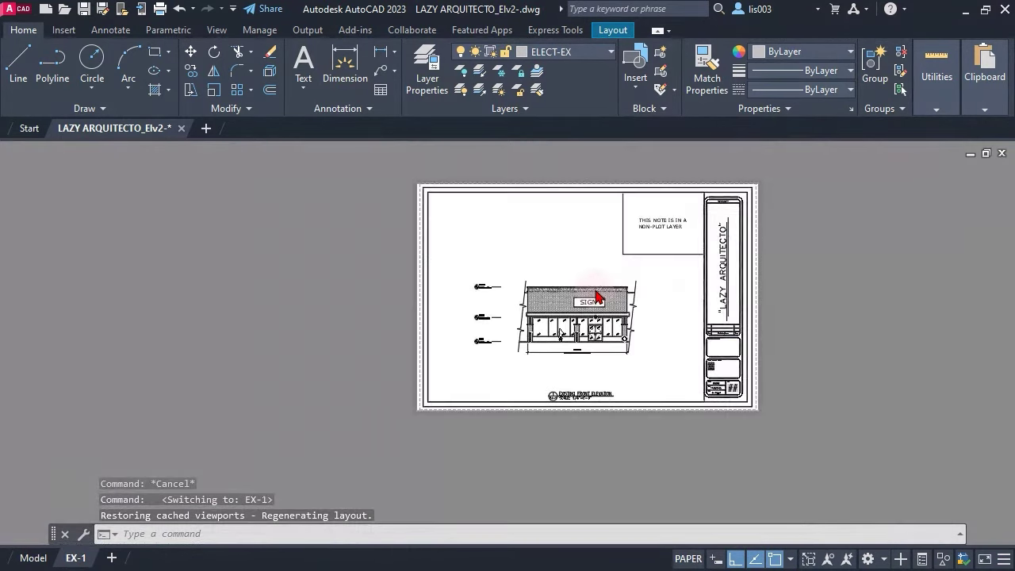
{"action": "scroll", "coordinate": [595, 294], "scroll_direction": "up", "scroll_amount": 2}
Open the plot preview of the EX-1 sheet with PRE and zoom around it
{"action": "type", "text": "pre"}
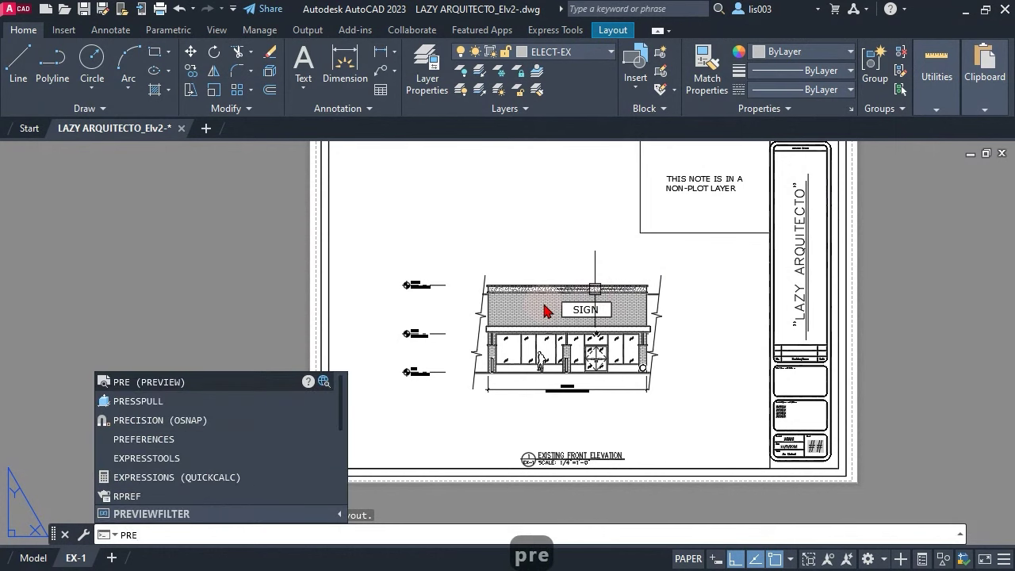
{"action": "key", "text": "Return"}
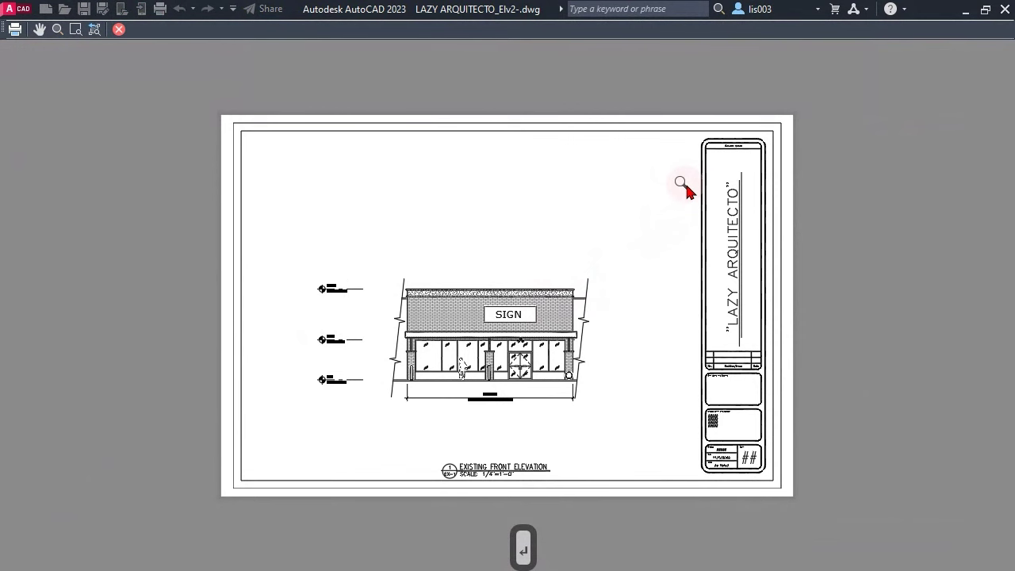
{"action": "scroll", "coordinate": [686, 188], "scroll_direction": "up", "scroll_amount": 2}
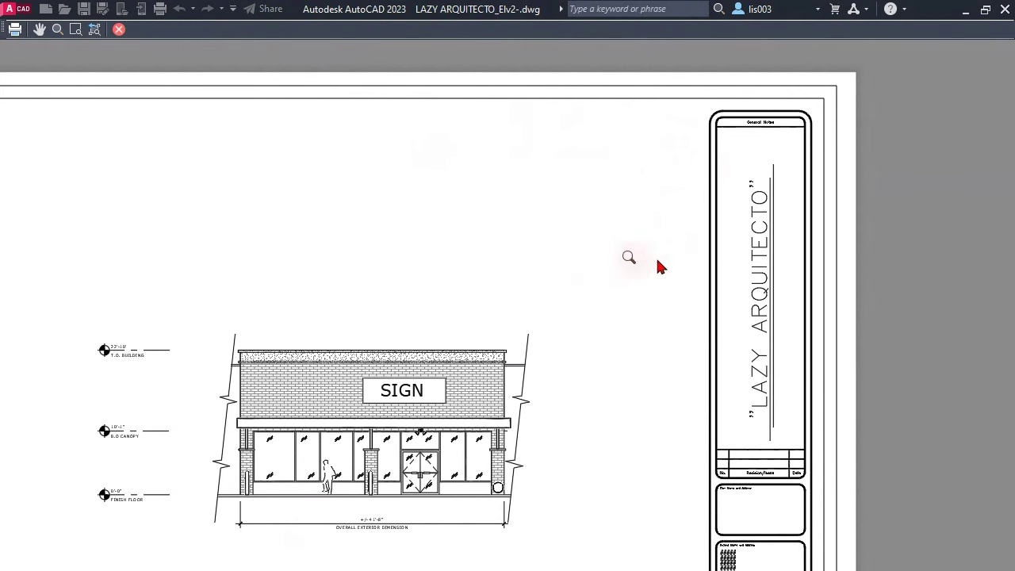
{"action": "scroll", "coordinate": [704, 125], "scroll_direction": "up", "scroll_amount": 2}
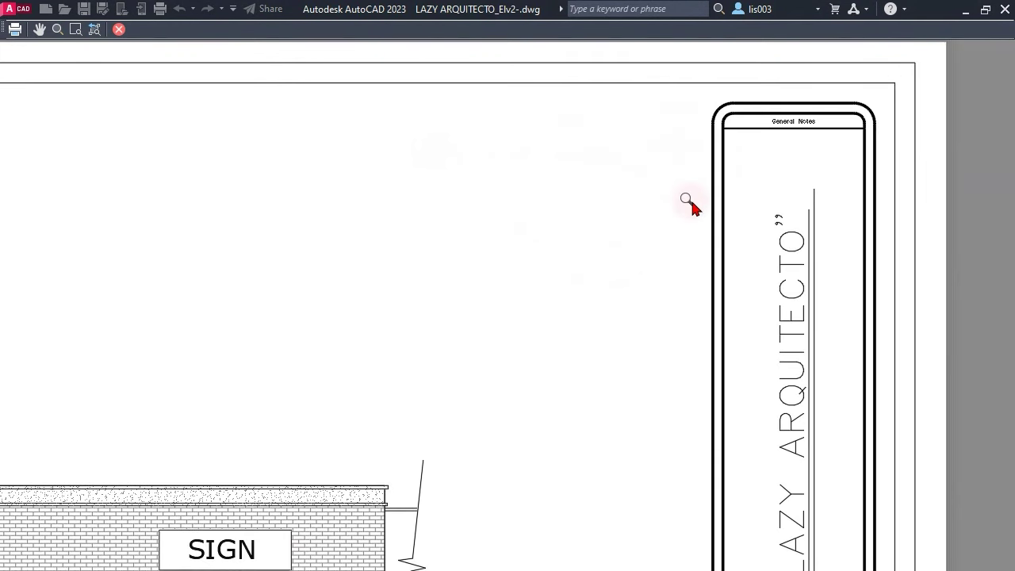
{"action": "scroll", "coordinate": [690, 204], "scroll_direction": "down", "scroll_amount": 4}
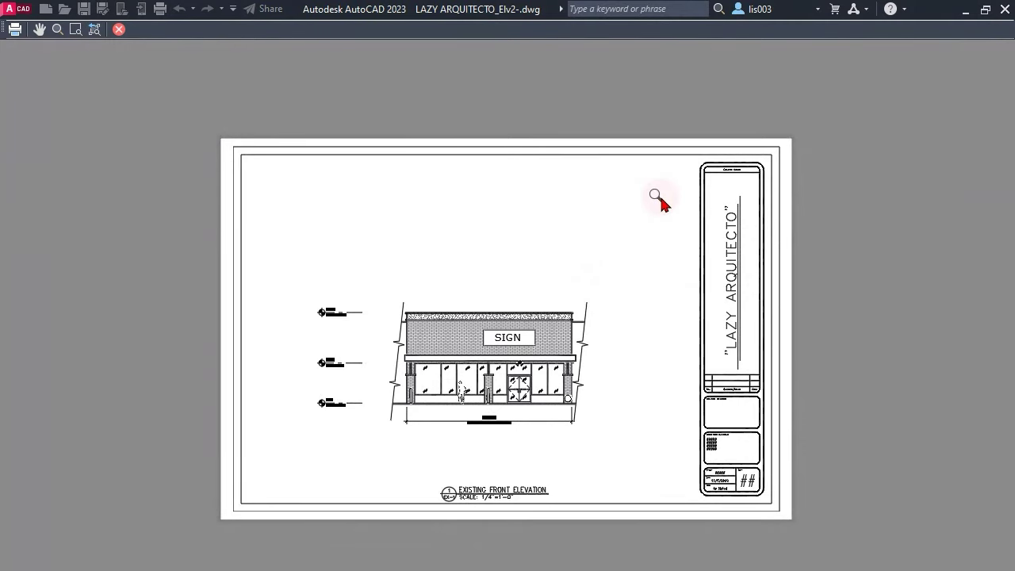
Close the plot preview and bring the EX-1 layout's non-plot note into view
{"action": "key", "text": "Escape"}
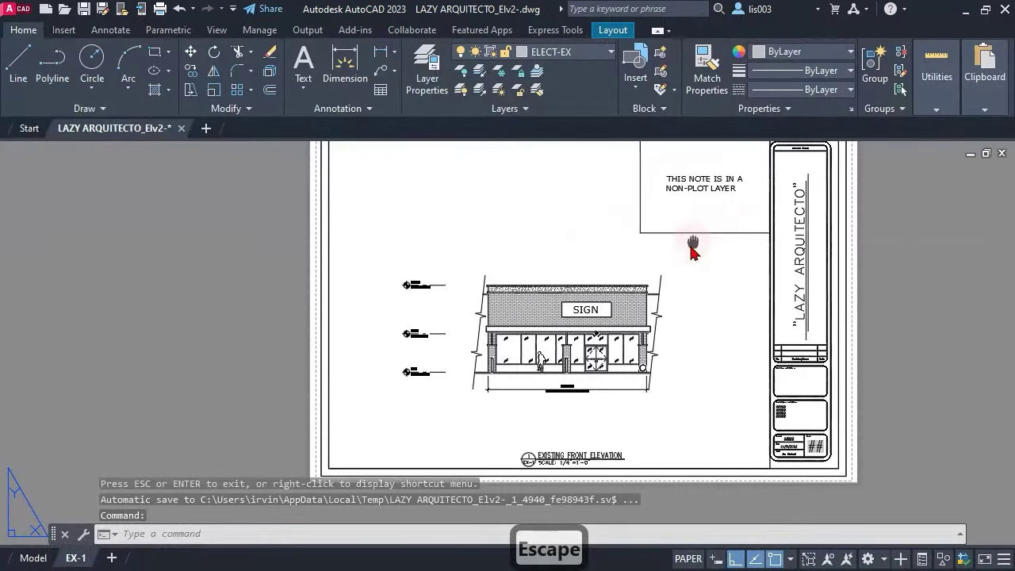
{"action": "middle_click_drag", "start_coordinate": [693, 248], "coordinate": [657, 286]}
{"action": "right_click", "coordinate": [660, 279]}
{"action": "key", "text": "Escape"}
{"action": "scroll", "coordinate": [693, 199], "scroll_direction": "up", "scroll_amount": 2}
{"action": "left_click", "coordinate": [76, 558]}
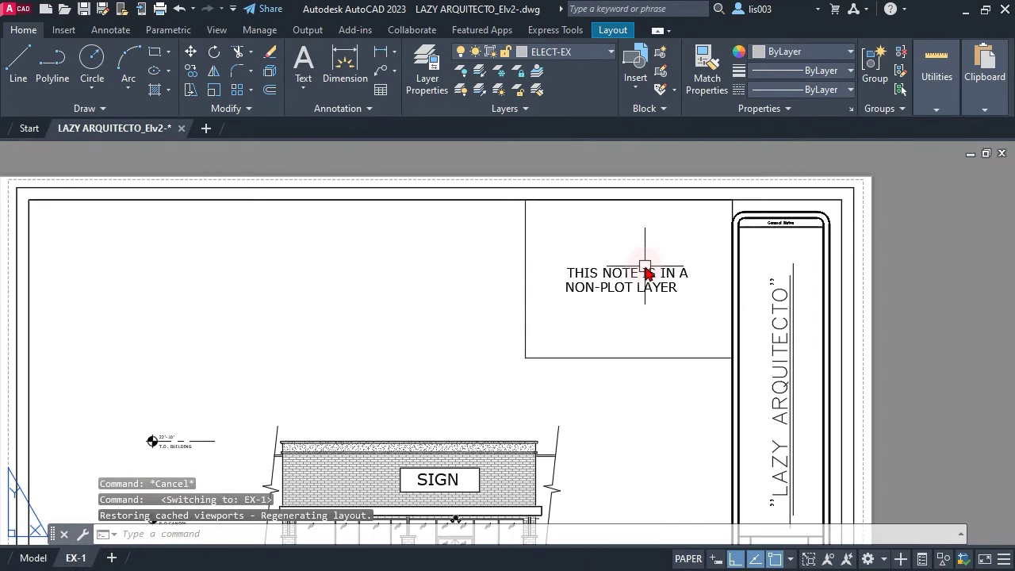
{"action": "scroll", "coordinate": [646, 273], "scroll_direction": "down", "scroll_amount": 1}
{"action": "scroll", "coordinate": [581, 297], "scroll_direction": "up", "scroll_amount": 1}
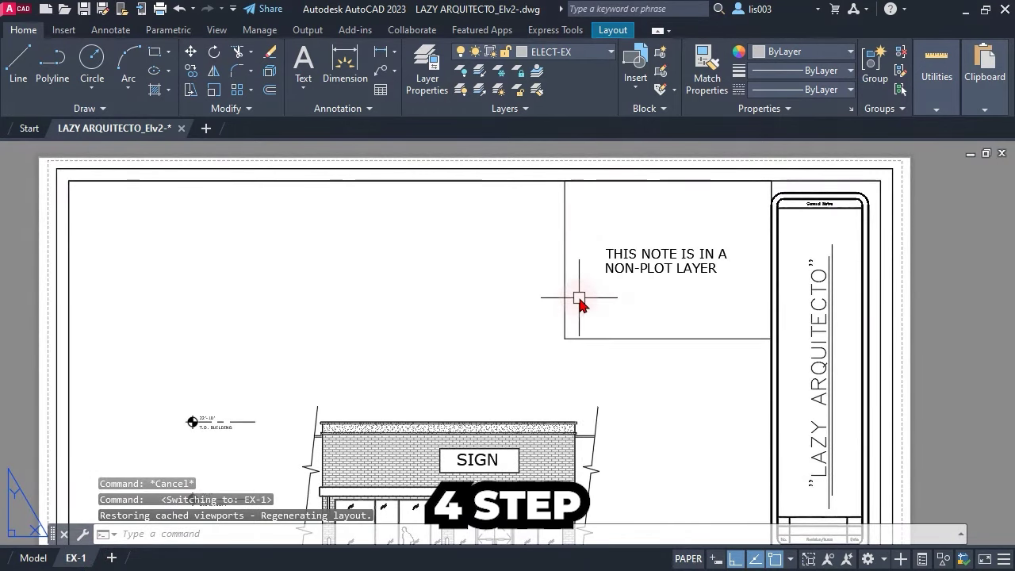
{"action": "scroll", "coordinate": [579, 301], "scroll_direction": "up", "scroll_amount": 1}
Select the note's viewport so the Layer box shows DEFPOINTS
{"action": "left_click", "coordinate": [667, 411]}
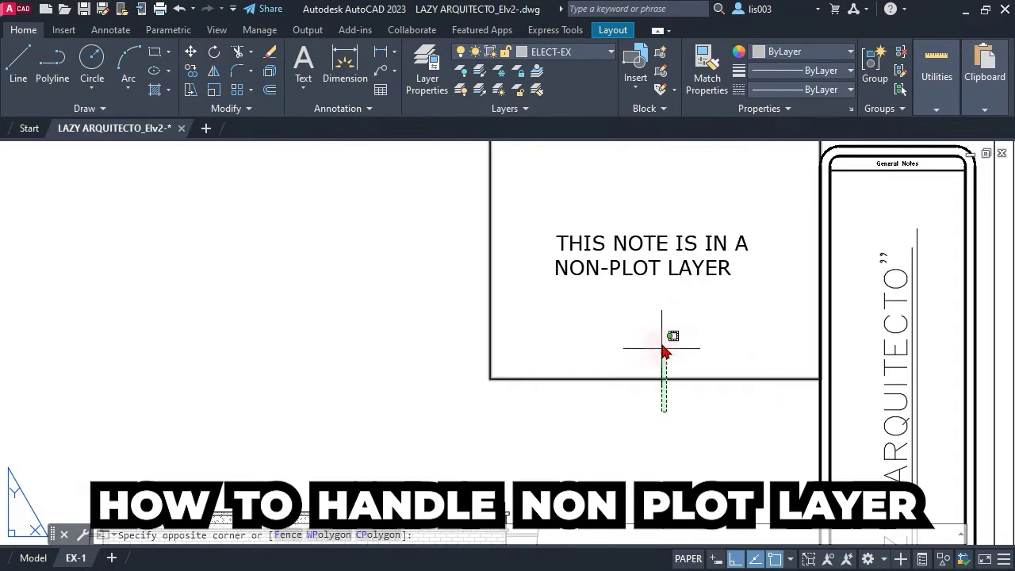
{"action": "left_click", "coordinate": [624, 253]}
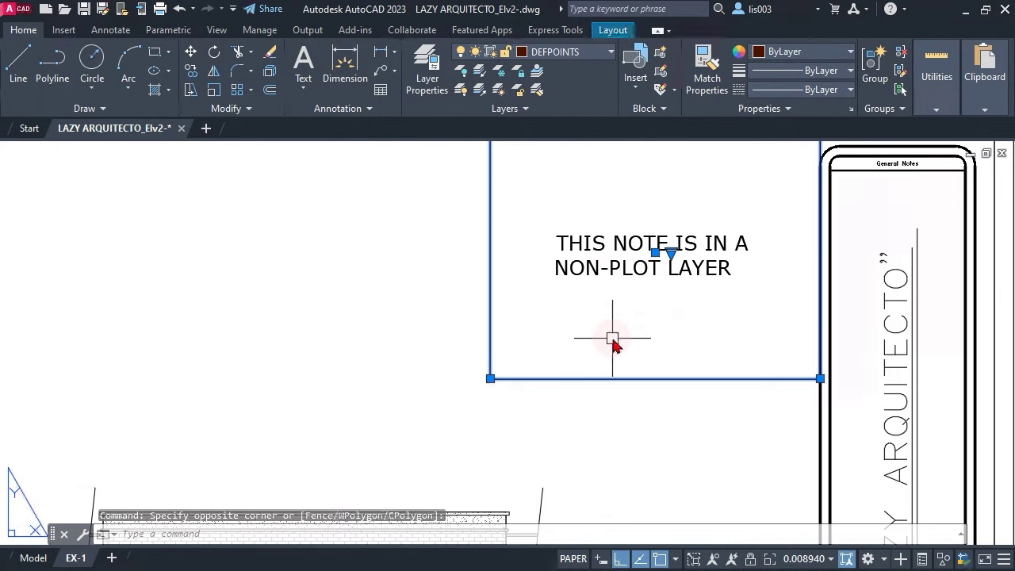
{"action": "key", "text": "Escape"}
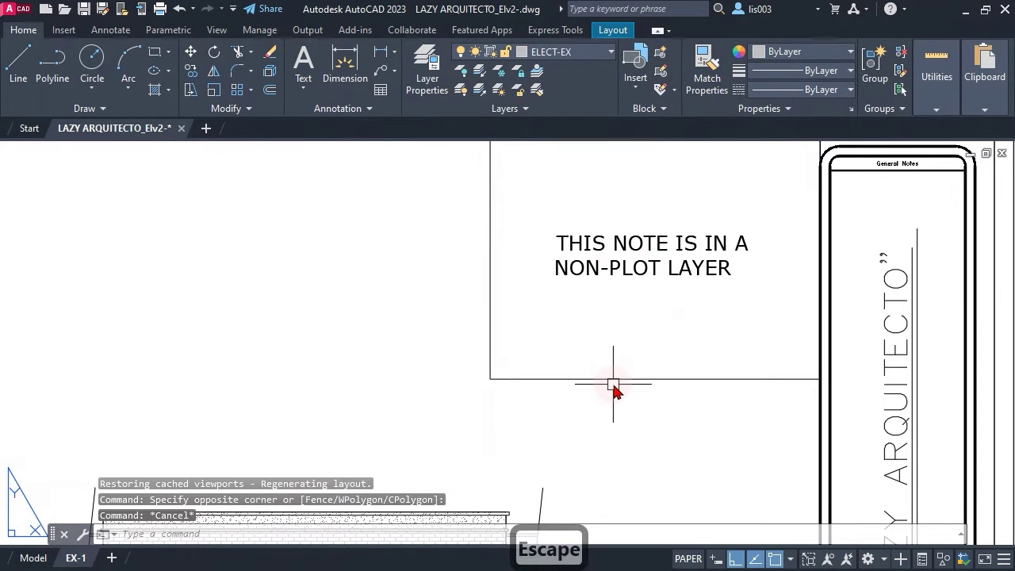
{"action": "left_click", "coordinate": [613, 383]}
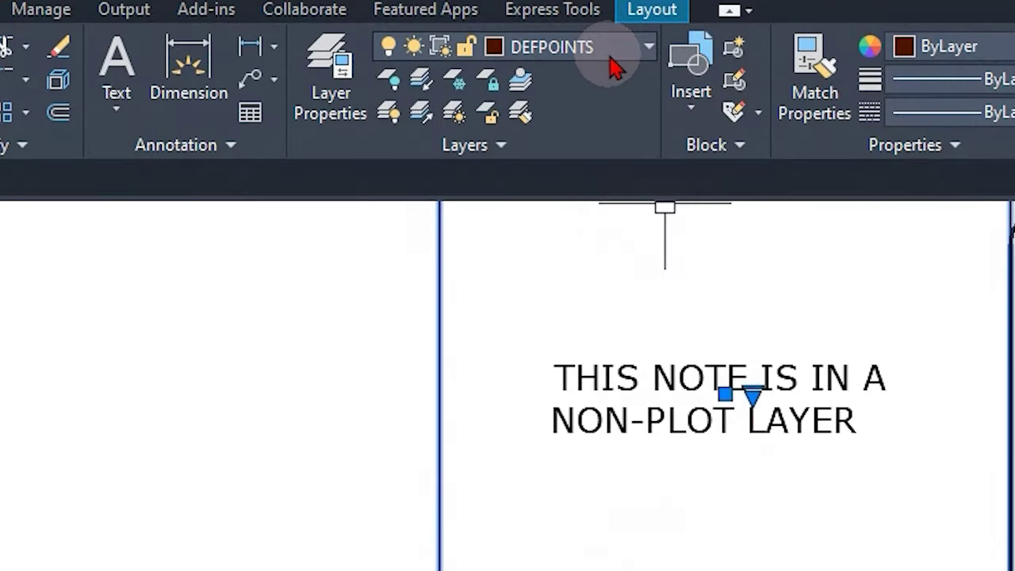
Set the DEFPOINTS layer colour to white, RGB 255,255,255
{"action": "left_click", "coordinate": [612, 56]}
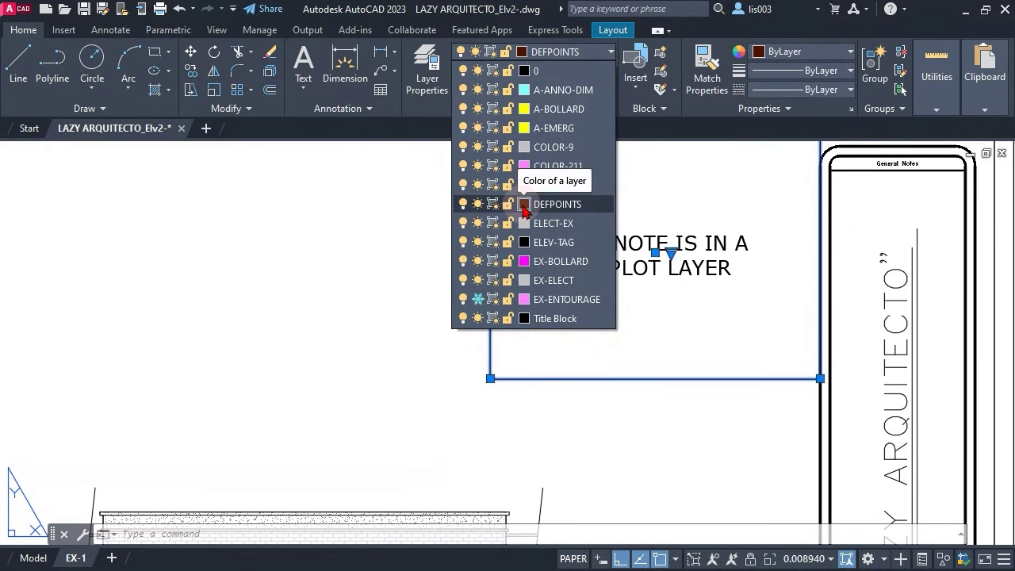
{"action": "left_click", "coordinate": [523, 205]}
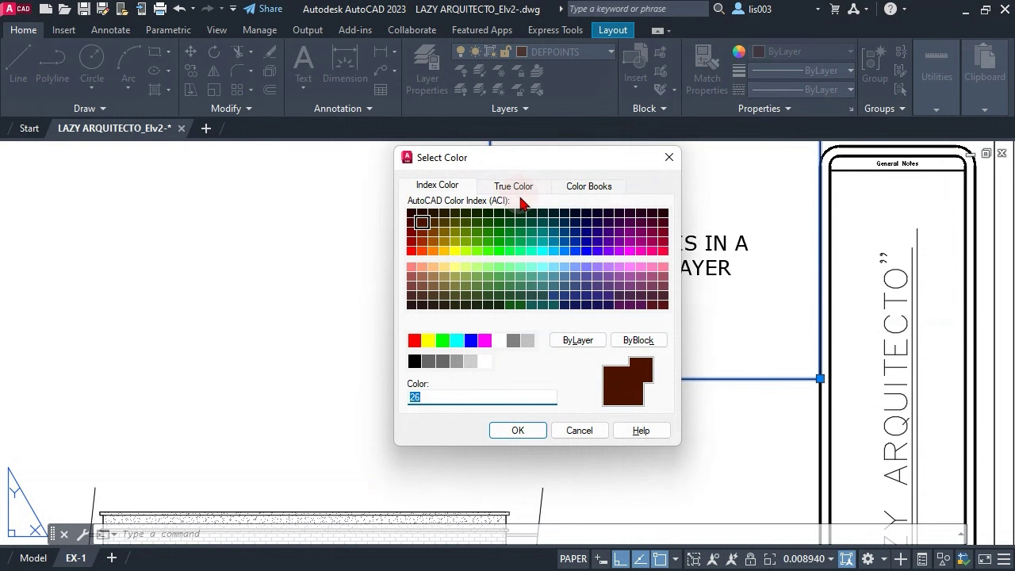
{"action": "left_click", "coordinate": [500, 341]}
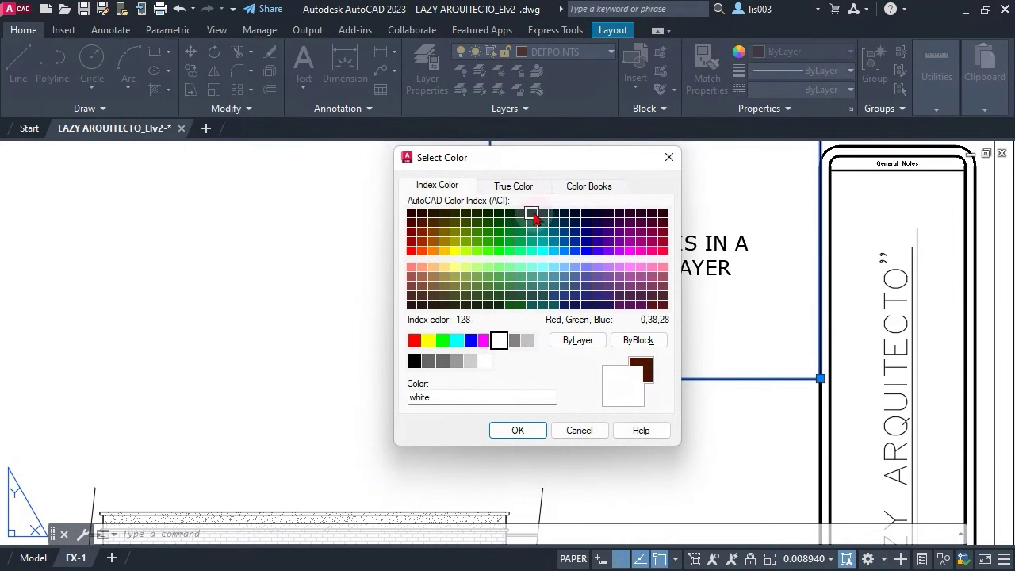
{"action": "left_click", "coordinate": [514, 187]}
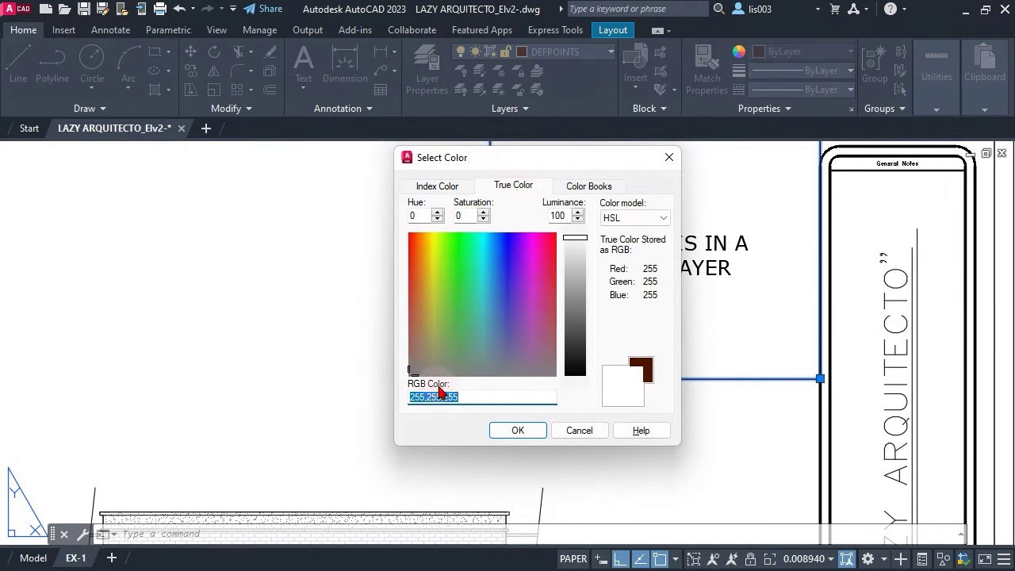
{"action": "left_click", "coordinate": [515, 430]}
{"action": "scroll", "coordinate": [687, 429], "scroll_direction": "down", "scroll_amount": 2}
{"action": "scroll", "coordinate": [685, 424], "scroll_direction": "down", "scroll_amount": 2}
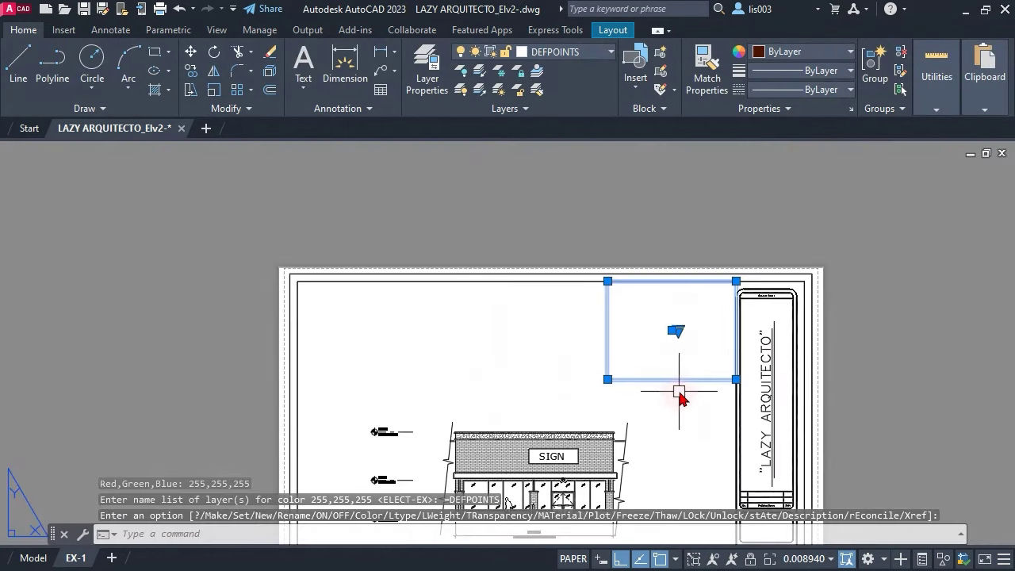
{"action": "key", "text": "Escape"}
Reselect the now-invisible viewport with a selection window
{"action": "middle_click_drag", "start_coordinate": [676, 407], "coordinate": [663, 310]}
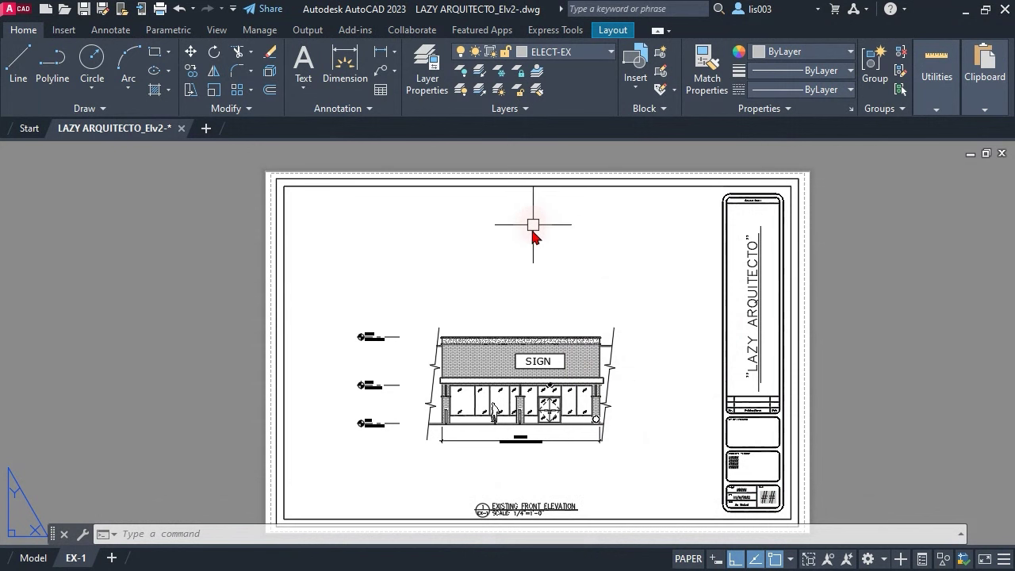
{"action": "left_click", "coordinate": [721, 188]}
{"action": "left_click", "coordinate": [672, 320]}
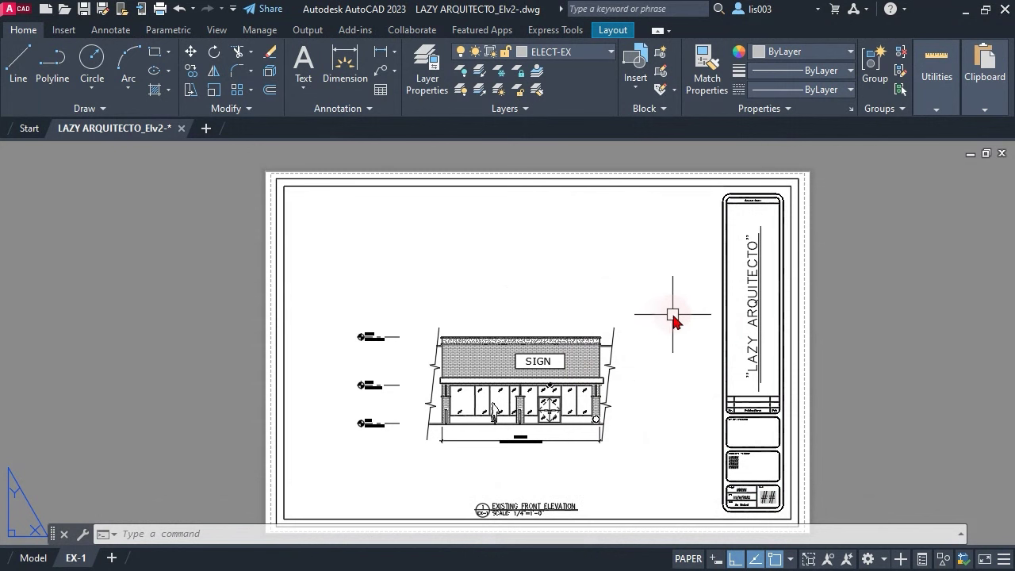
{"action": "left_click", "coordinate": [594, 187]}
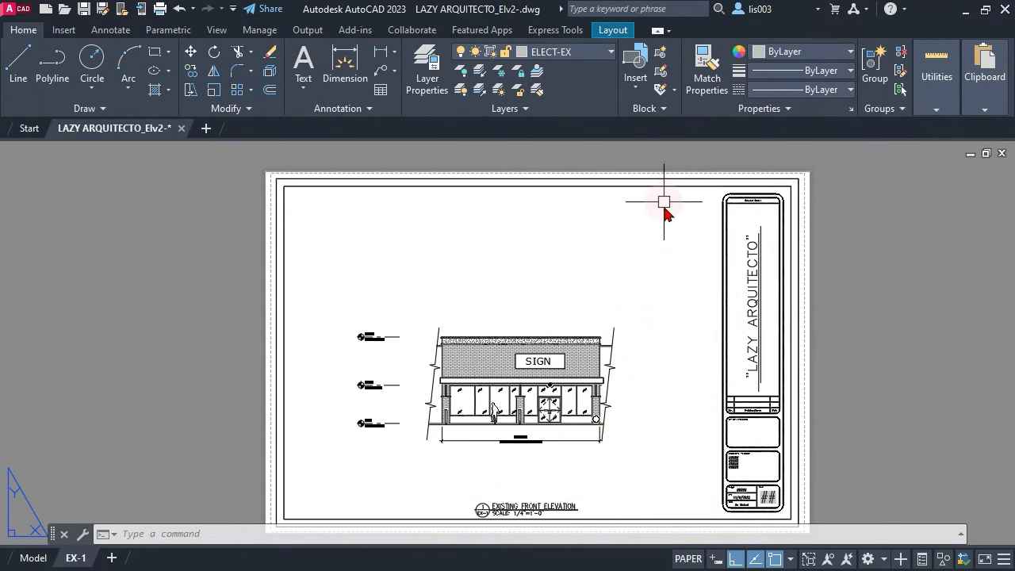
{"action": "left_click", "coordinate": [660, 280]}
{"action": "left_click", "coordinate": [629, 283]}
Change the DEFPOINTS layer colour to light gray index 254 (RGB 204,204,204)
{"action": "left_click", "coordinate": [604, 53]}
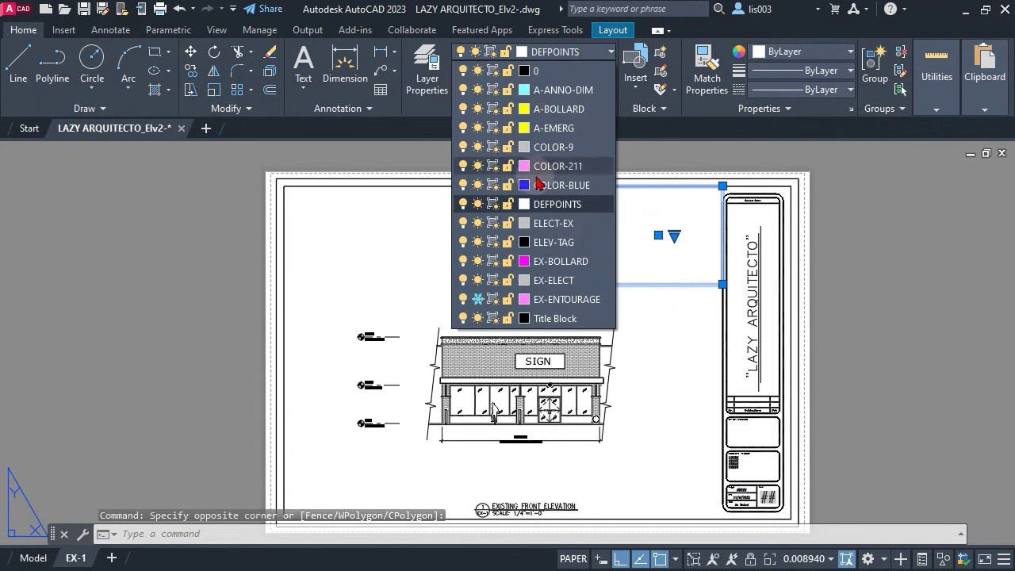
{"action": "left_click", "coordinate": [525, 204]}
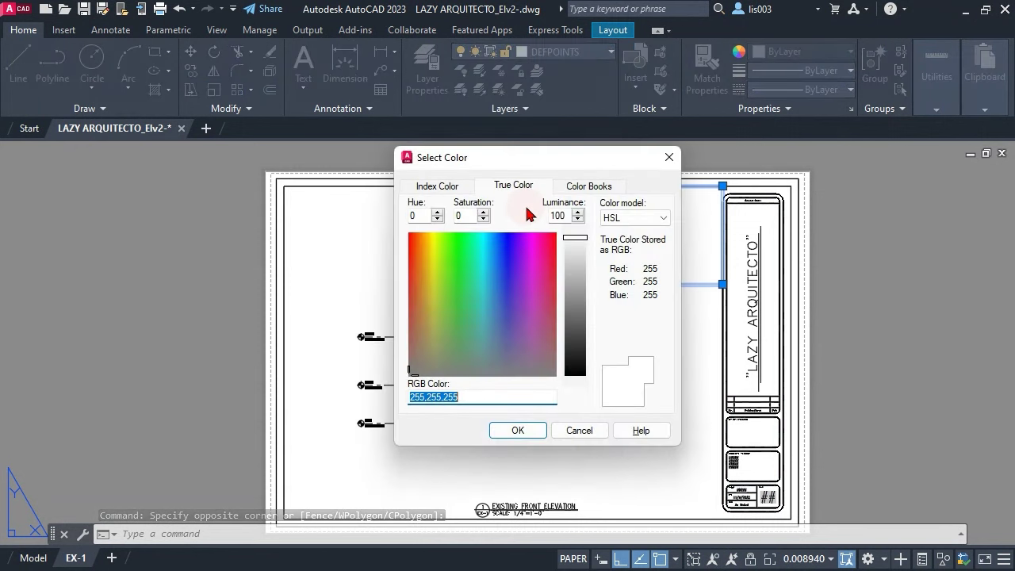
{"action": "left_click", "coordinate": [462, 185]}
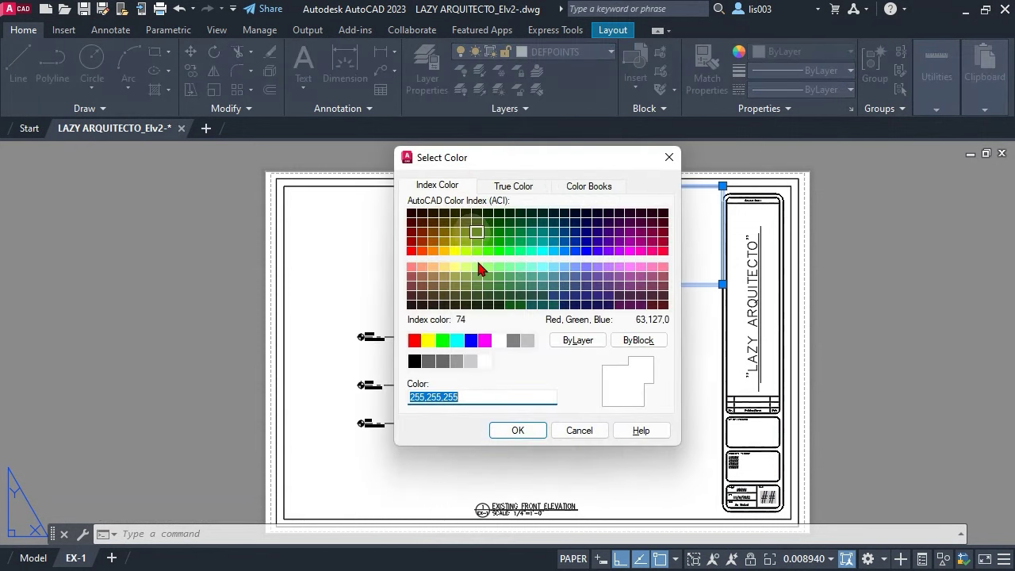
{"action": "left_click", "coordinate": [474, 361]}
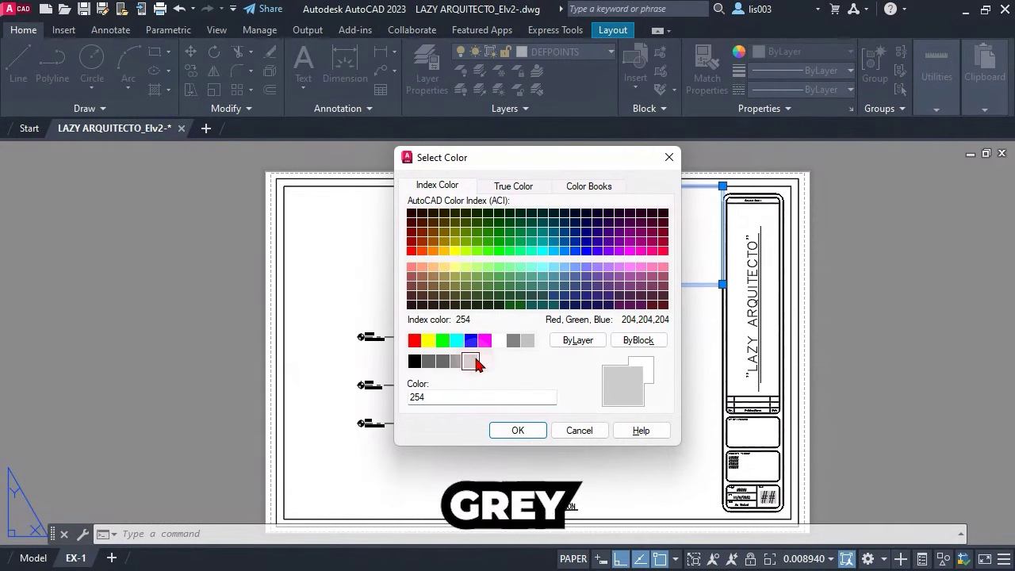
{"action": "left_click", "coordinate": [515, 189]}
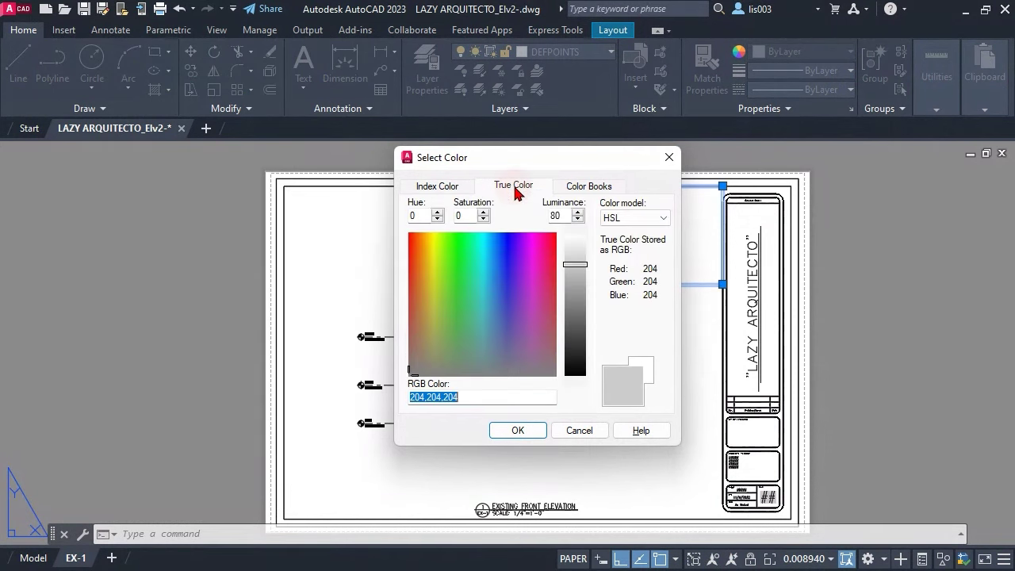
{"action": "left_click", "coordinate": [514, 430]}
{"action": "key", "text": "Escape"}
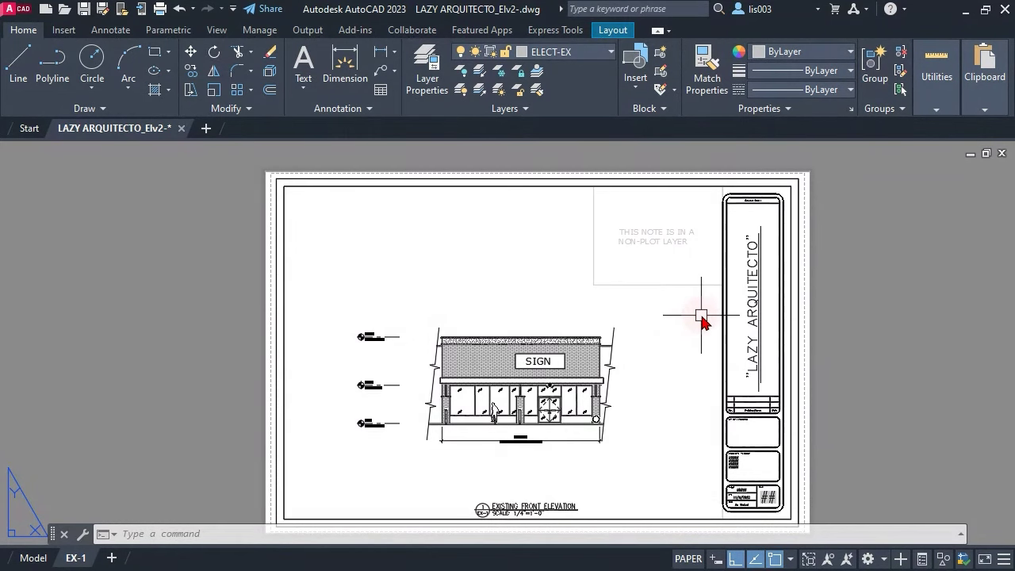
Zoom in on the storefront elevation to inspect brickwork, windows and lineweights
{"action": "scroll", "coordinate": [583, 430], "scroll_direction": "up", "scroll_amount": 2}
{"action": "scroll", "coordinate": [421, 362], "scroll_direction": "up", "scroll_amount": 1}
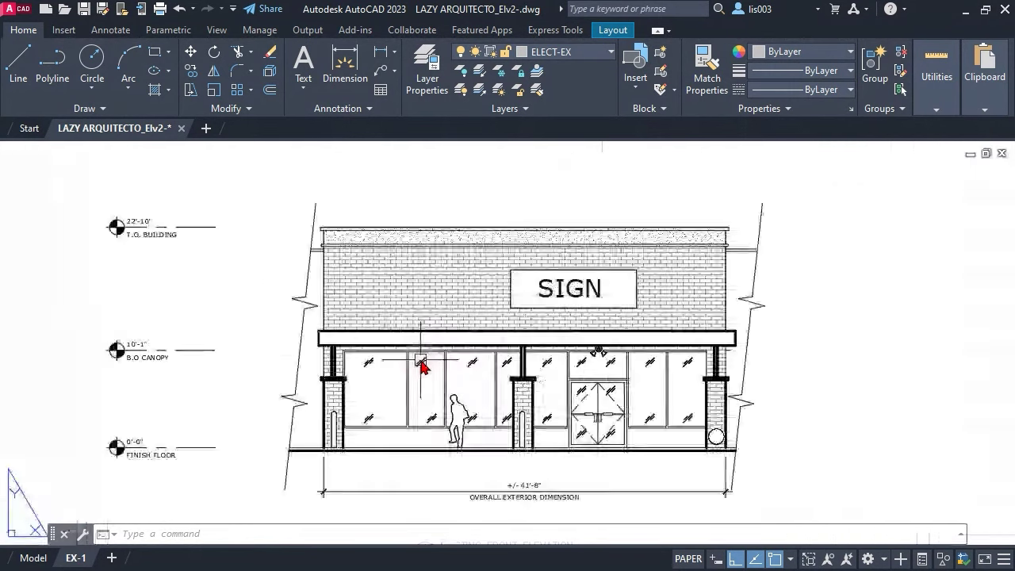
{"action": "scroll", "coordinate": [421, 363], "scroll_direction": "up", "scroll_amount": 1}
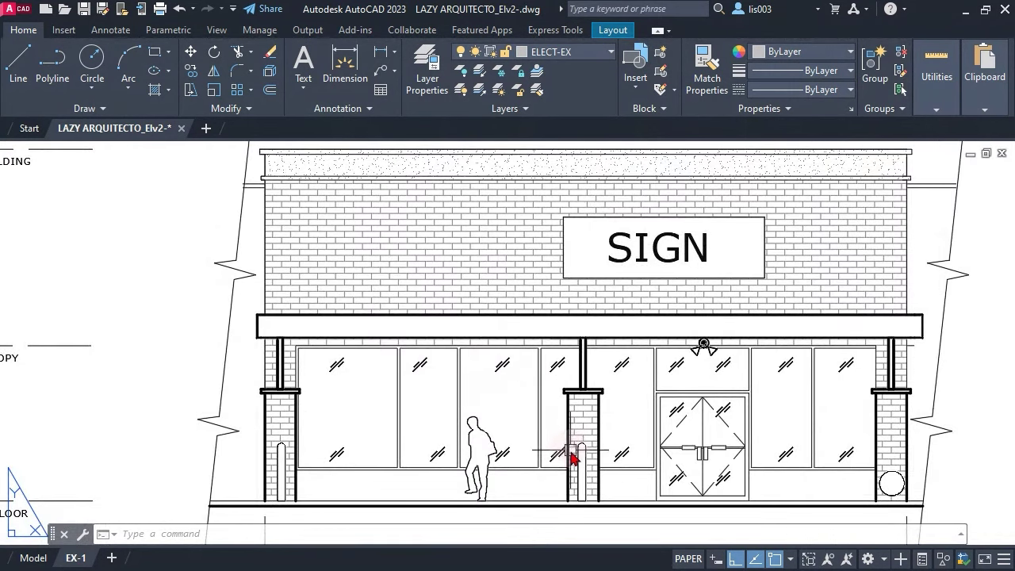